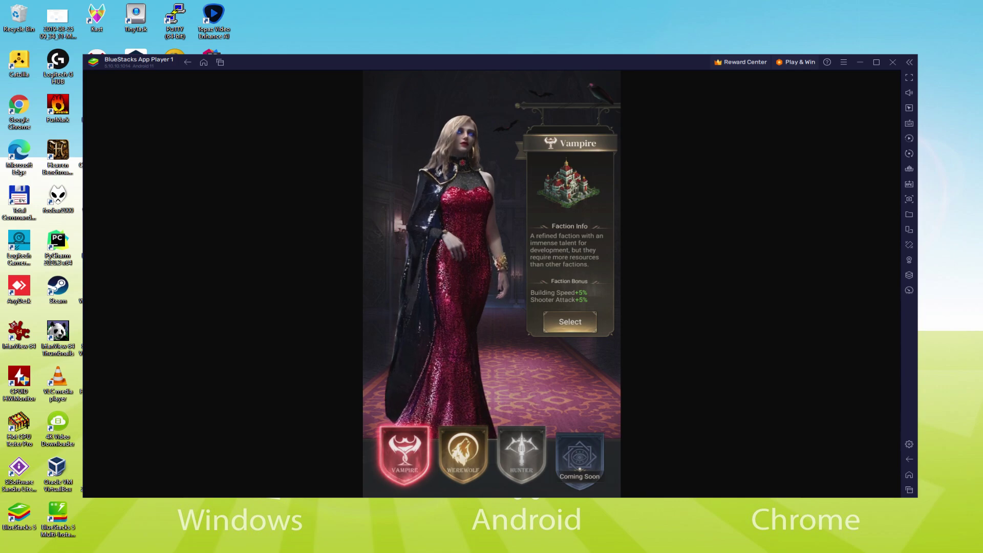
- Preview the Werewolf, Hunter and Mage factions, and select Vampire as the faction to play
{"action": "left_click", "coordinate": [463, 453]}
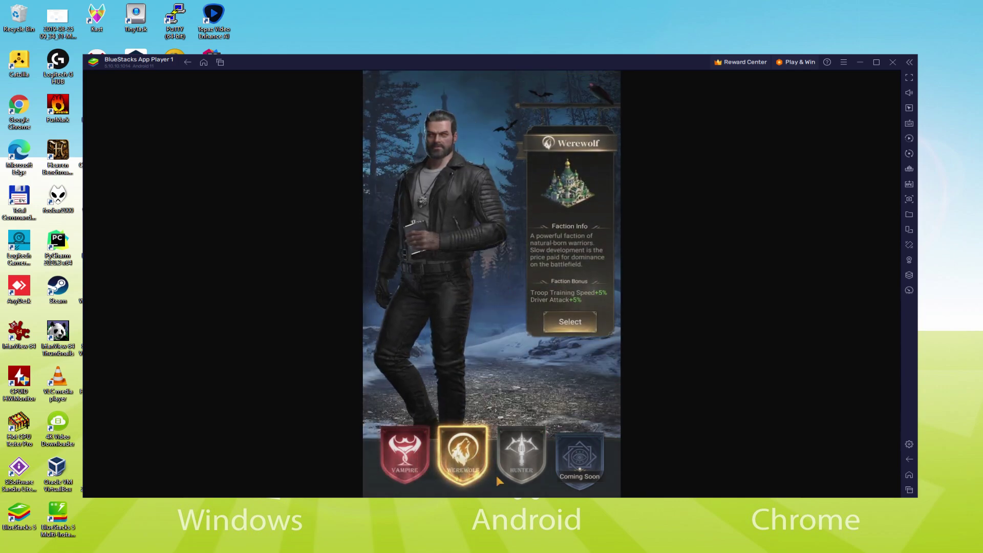
{"action": "left_click", "coordinate": [530, 472]}
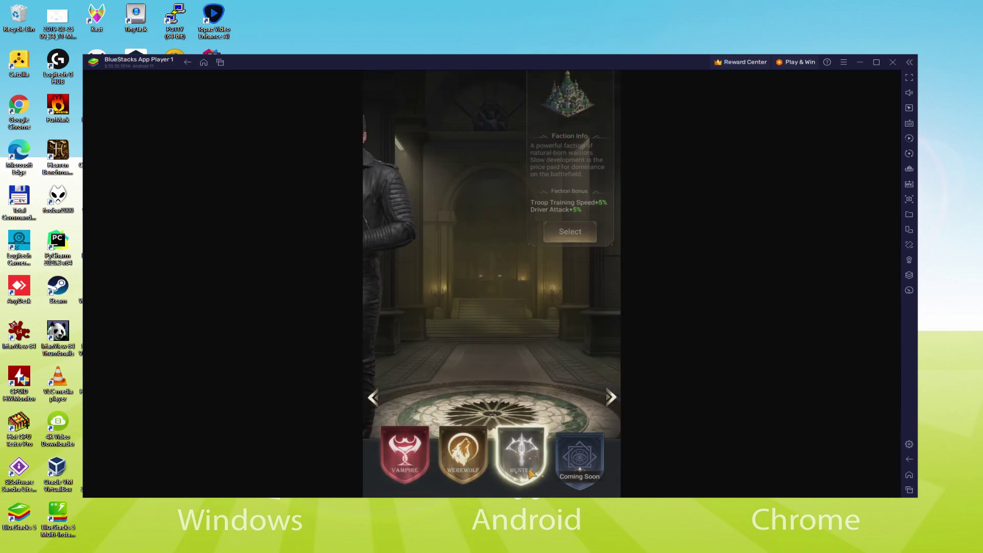
{"action": "left_click", "coordinate": [587, 465]}
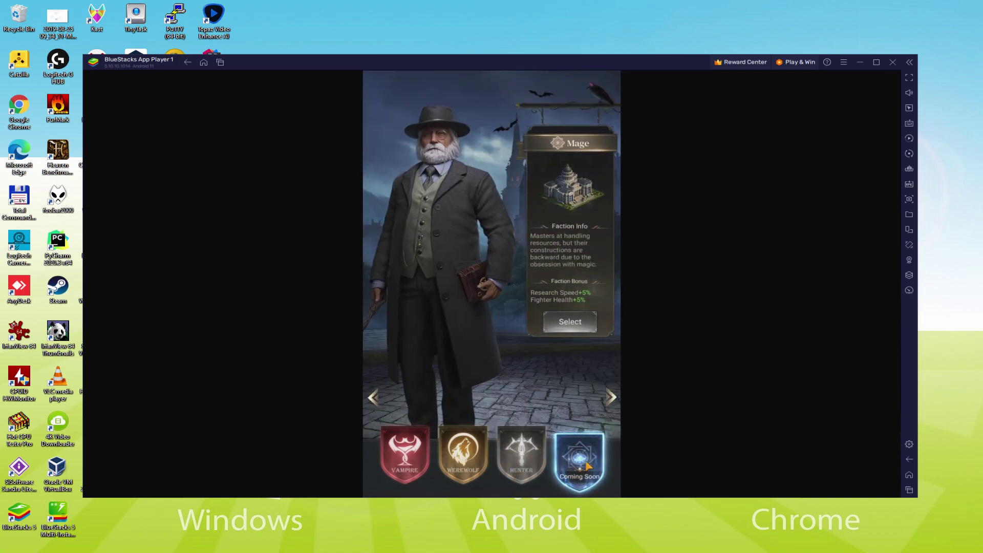
{"action": "left_click", "coordinate": [611, 398]}
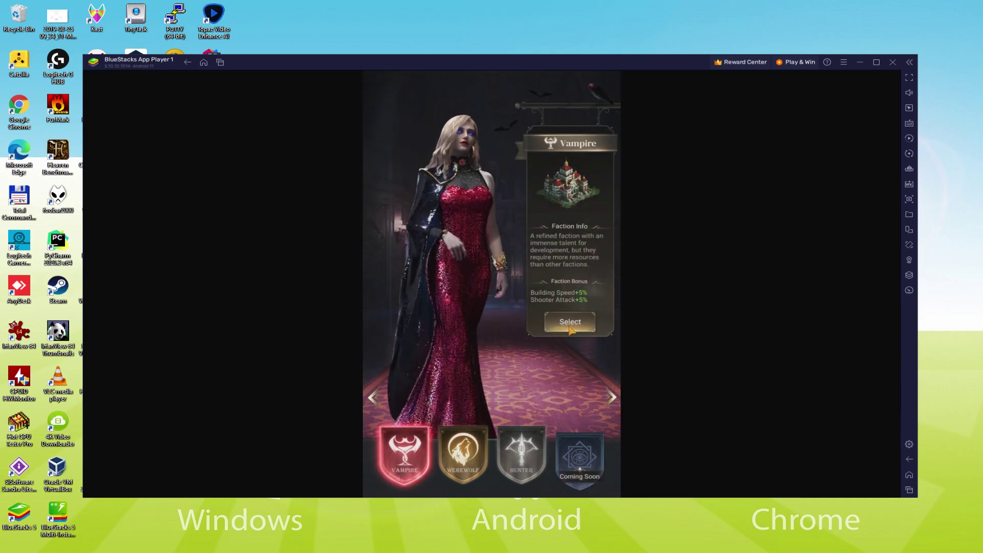
{"action": "left_click", "coordinate": [569, 322]}
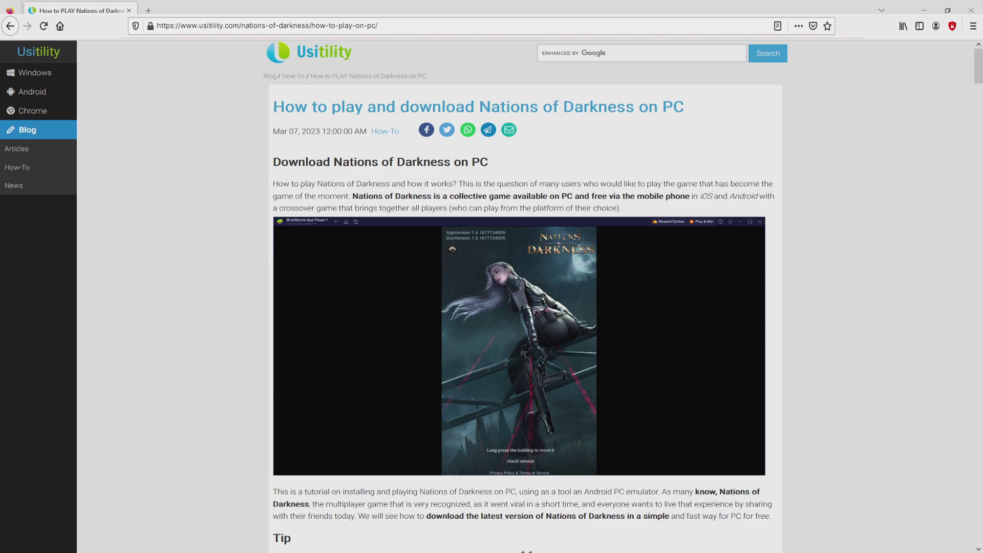
- Look through the Nations of Darkness download pages and launch the downloaded BlueStacks installer
{"action": "scroll", "coordinate": [524, 295], "scroll_direction": "down", "scroll_amount": 4}
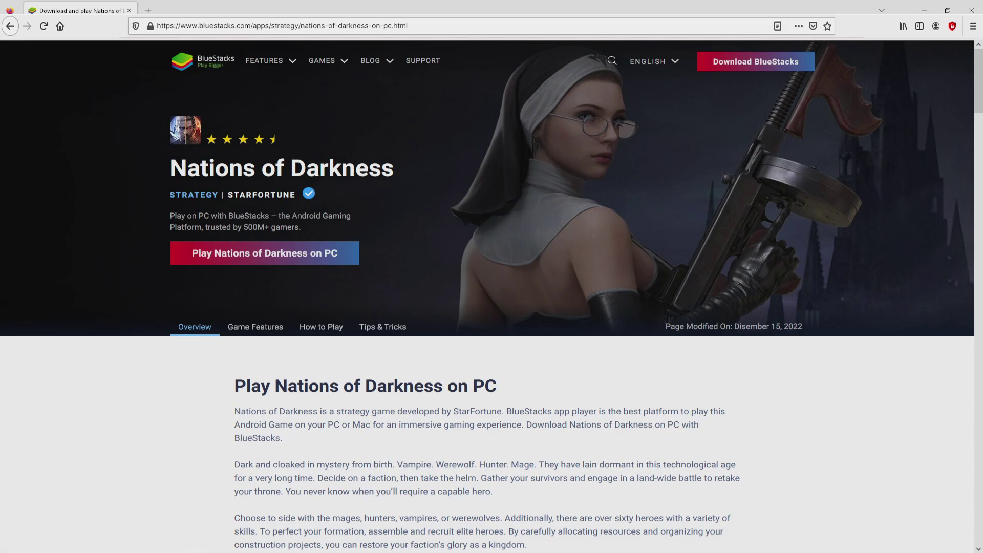
{"action": "scroll", "coordinate": [486, 297], "scroll_direction": "down", "scroll_amount": 15}
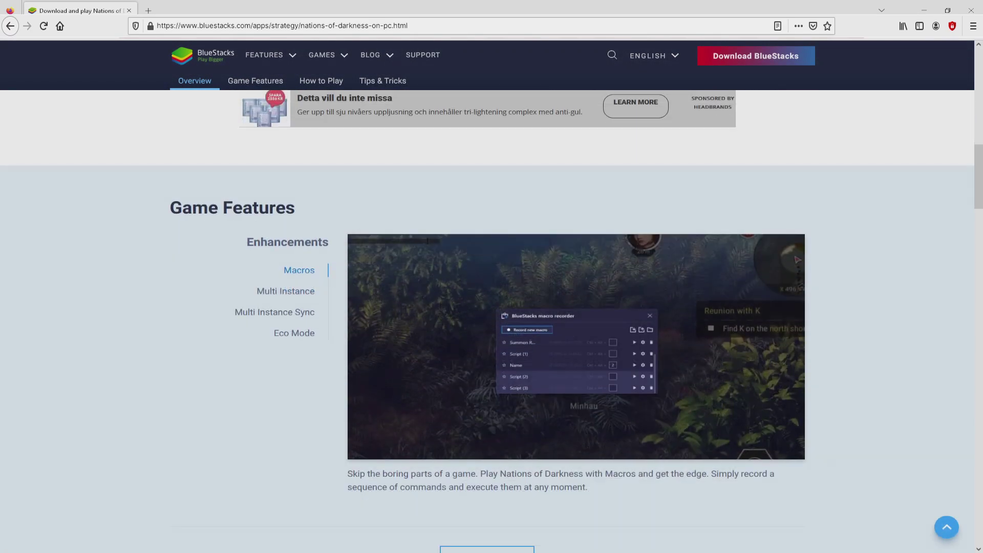
{"action": "scroll", "coordinate": [487, 307], "scroll_direction": "up", "scroll_amount": 4}
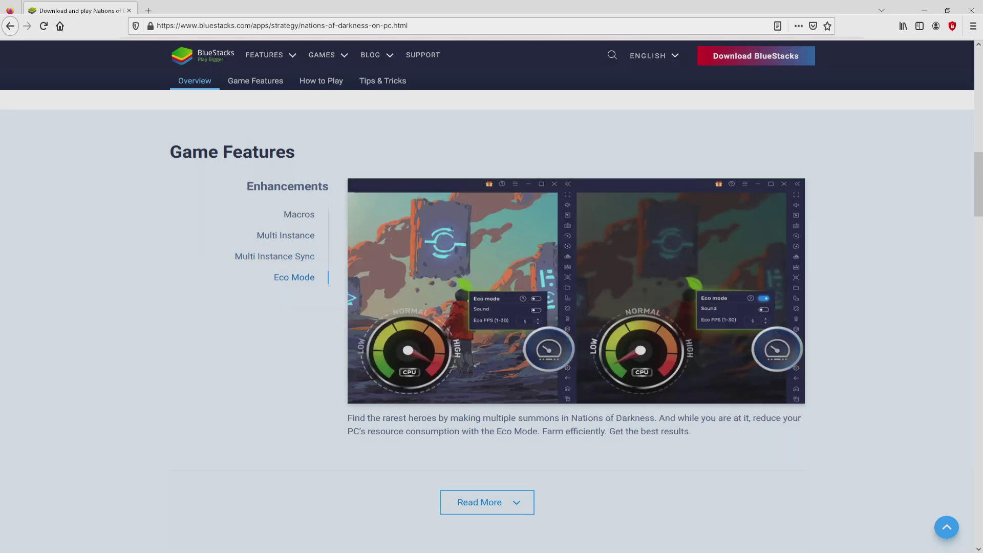
{"action": "key", "text": "Home"}
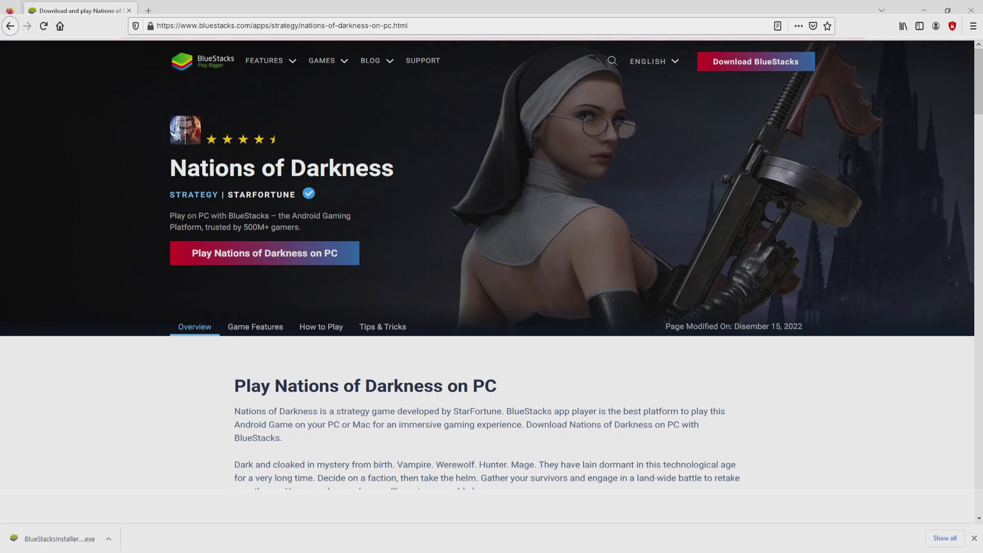
{"action": "left_click", "coordinate": [60, 539]}
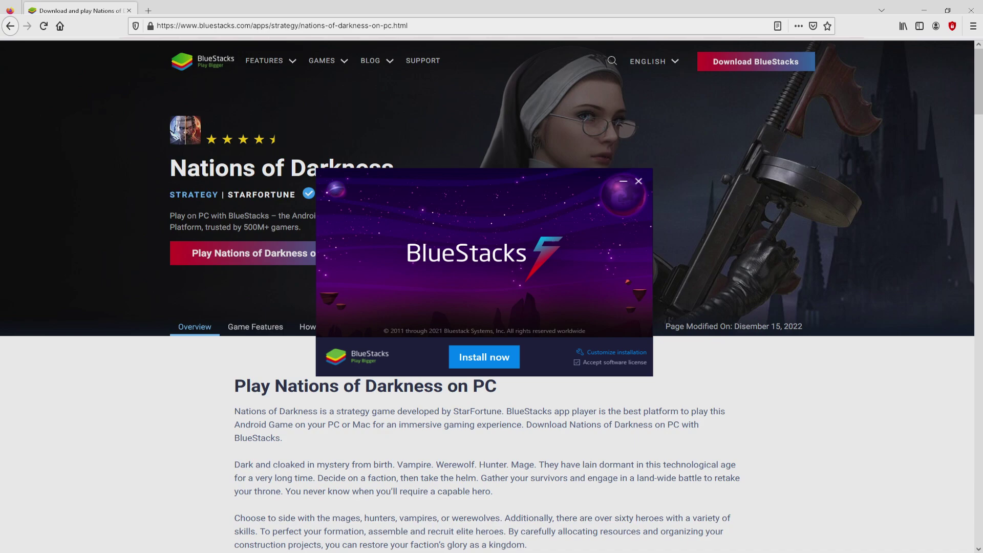
- Check the installer's custom data path options, return without changing them, and start the BlueStacks installation
{"action": "key", "text": "super+d"}
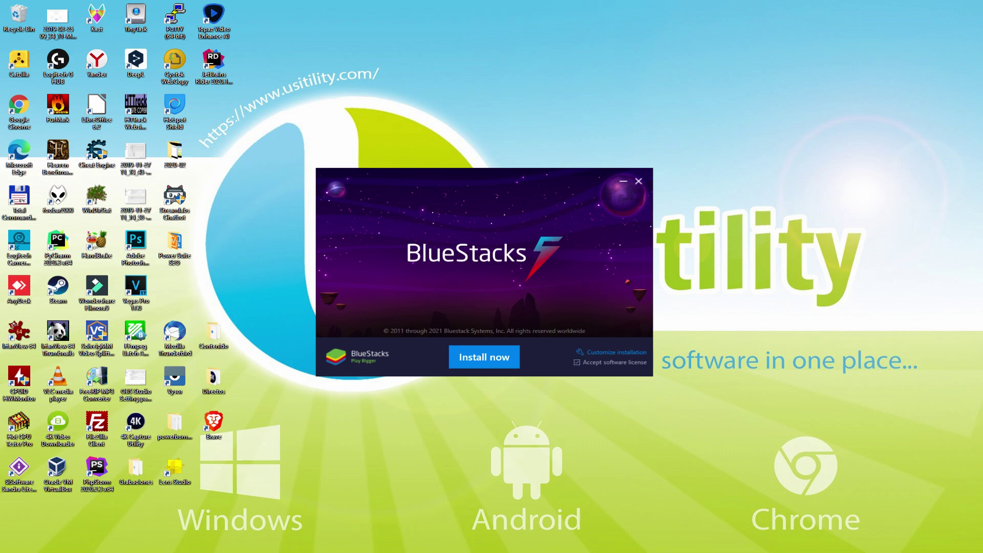
{"action": "left_click", "coordinate": [603, 343]}
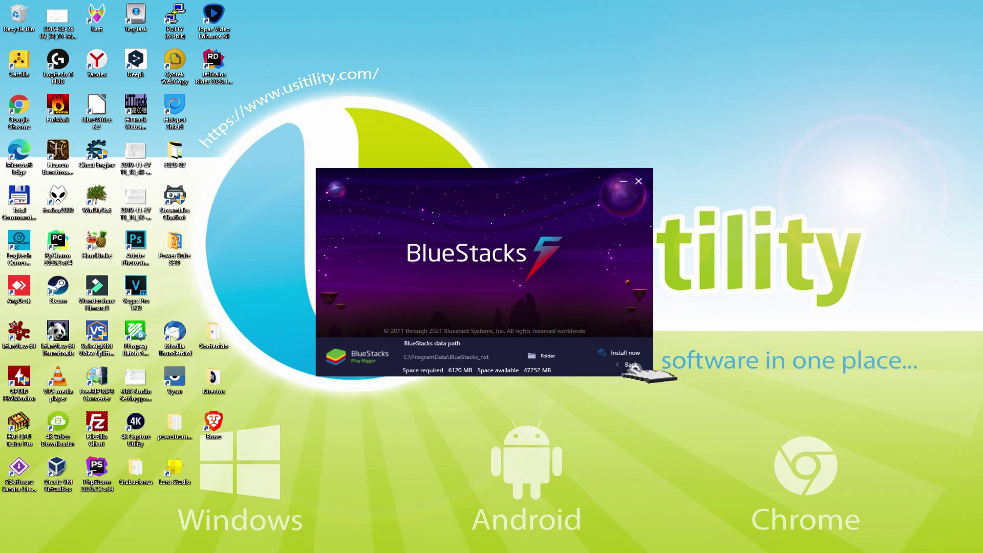
{"action": "left_click", "coordinate": [617, 364]}
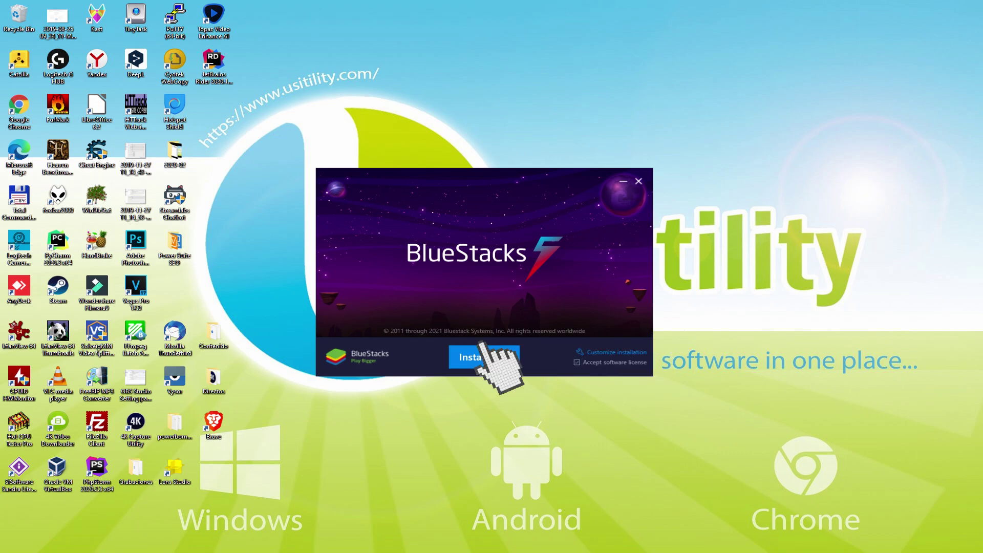
{"action": "left_click", "coordinate": [473, 357]}
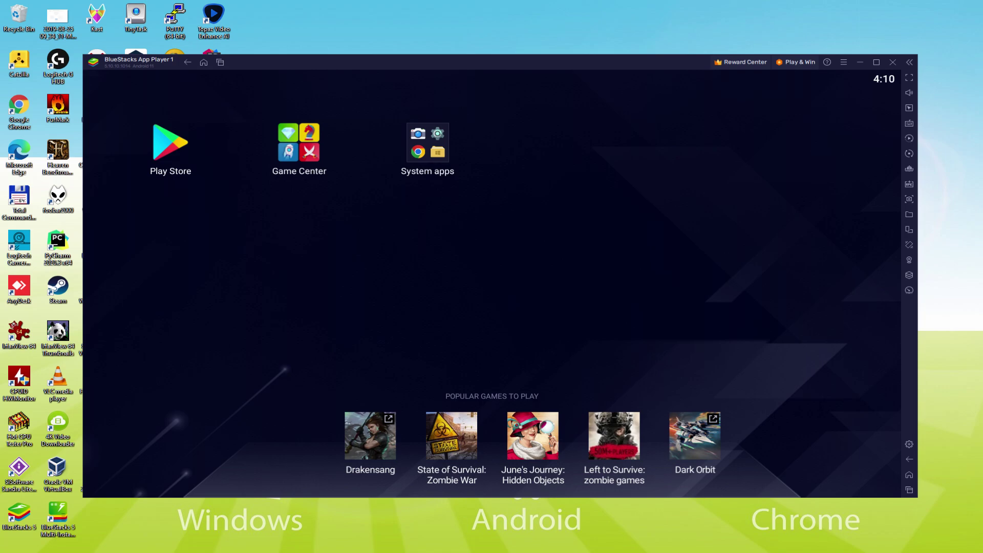
- Open the Play Store, agree to Google's terms, and accept Google Services with Google Drive backup turned off
{"action": "left_click", "coordinate": [177, 154]}
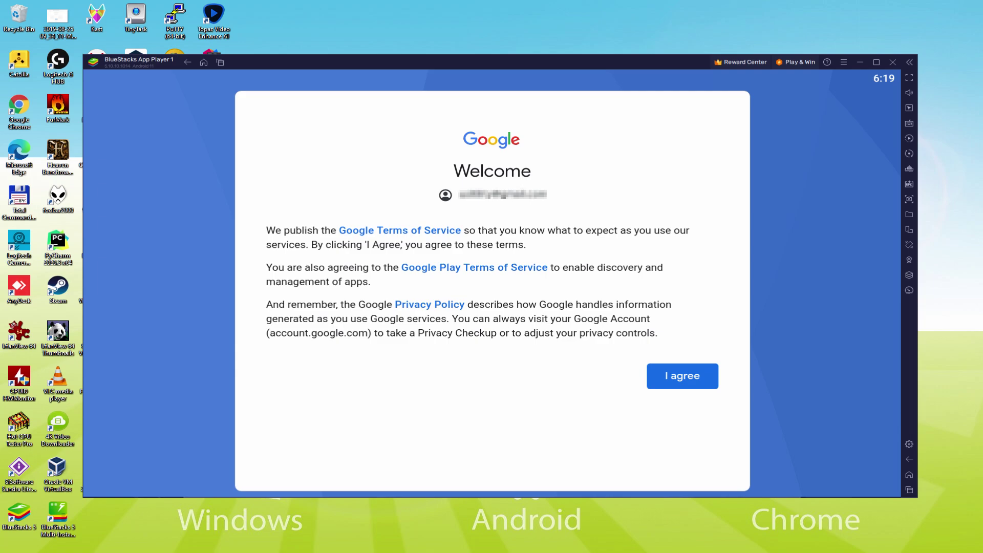
{"action": "left_click", "coordinate": [680, 379]}
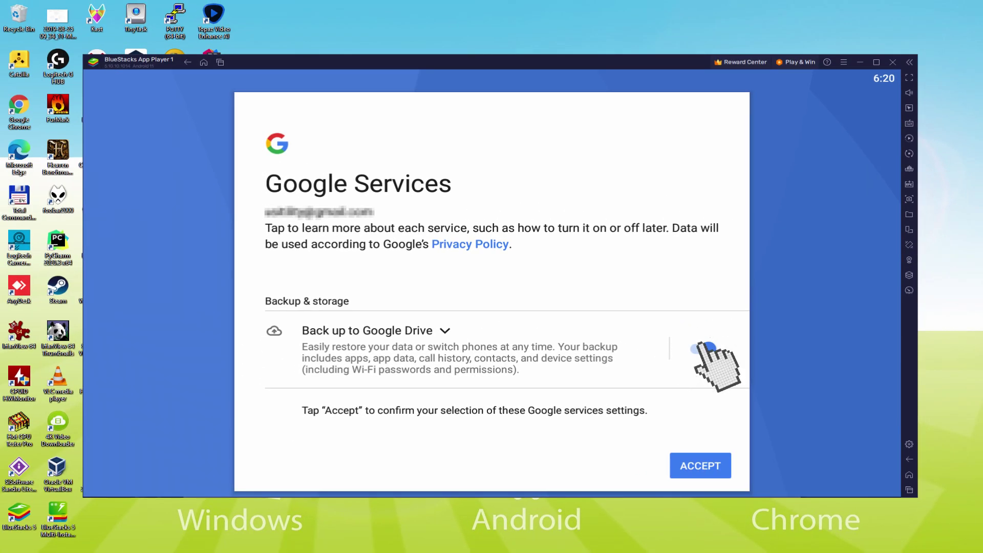
{"action": "left_click", "coordinate": [700, 349]}
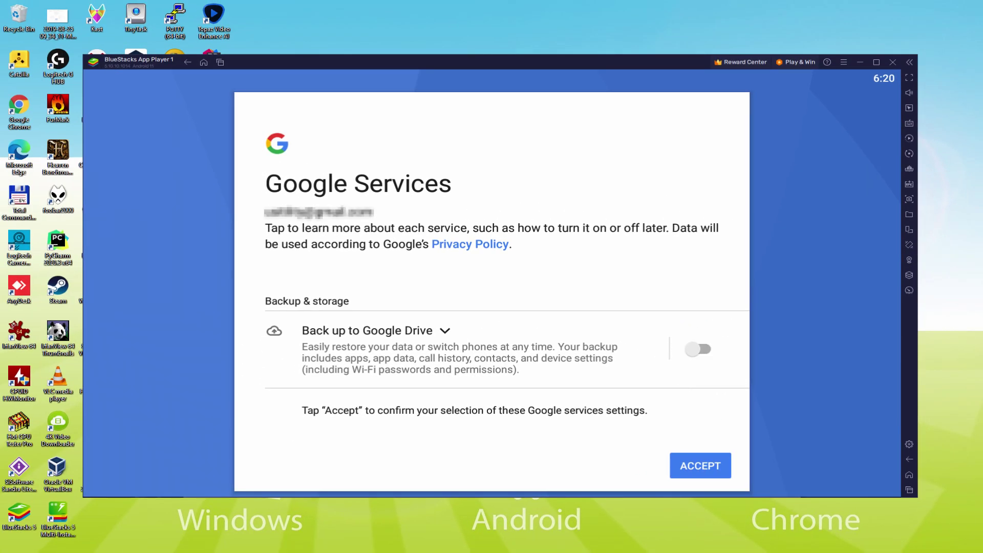
{"action": "left_click", "coordinate": [700, 465]}
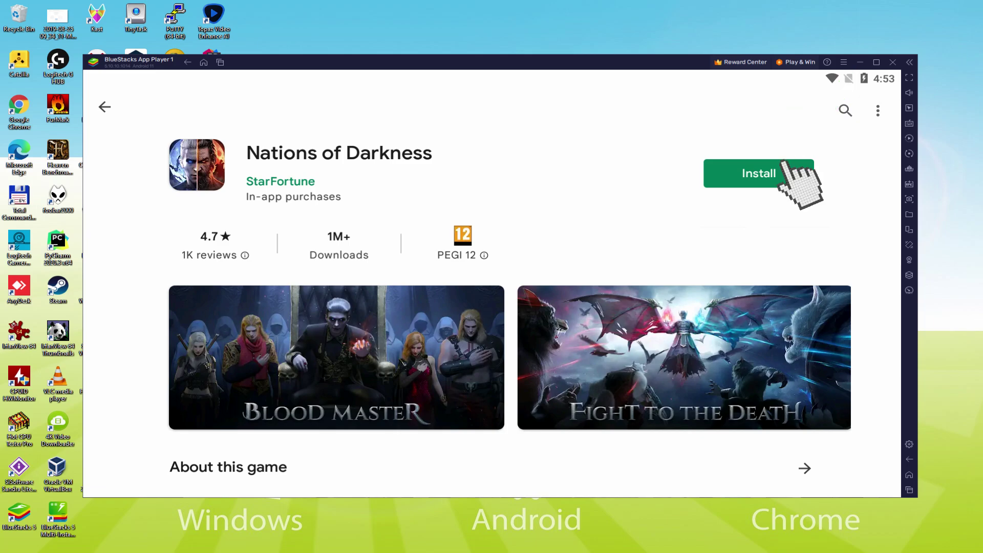
- Install Nations of Darkness from its store page and launch it from the emulator's home screen
{"action": "left_click", "coordinate": [759, 173]}
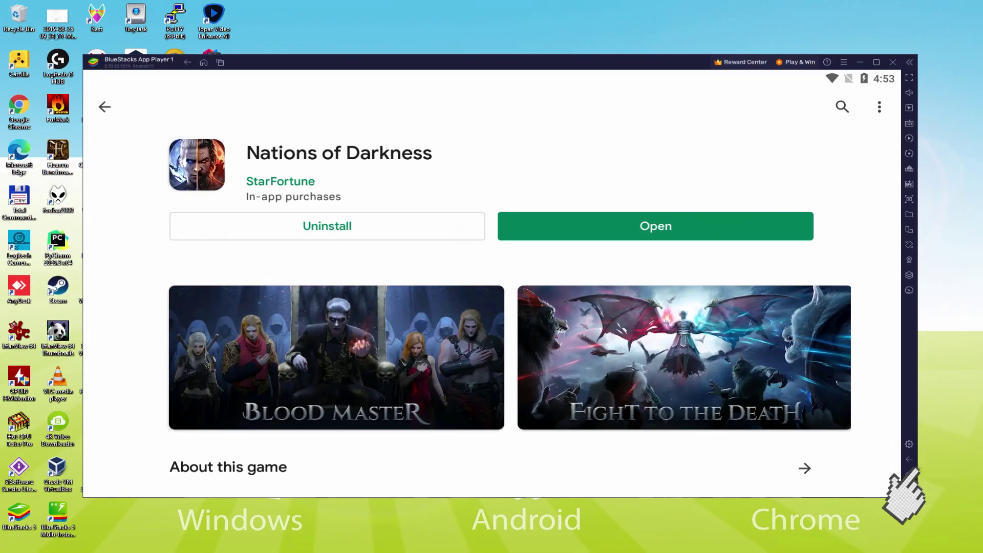
{"action": "left_click", "coordinate": [909, 475]}
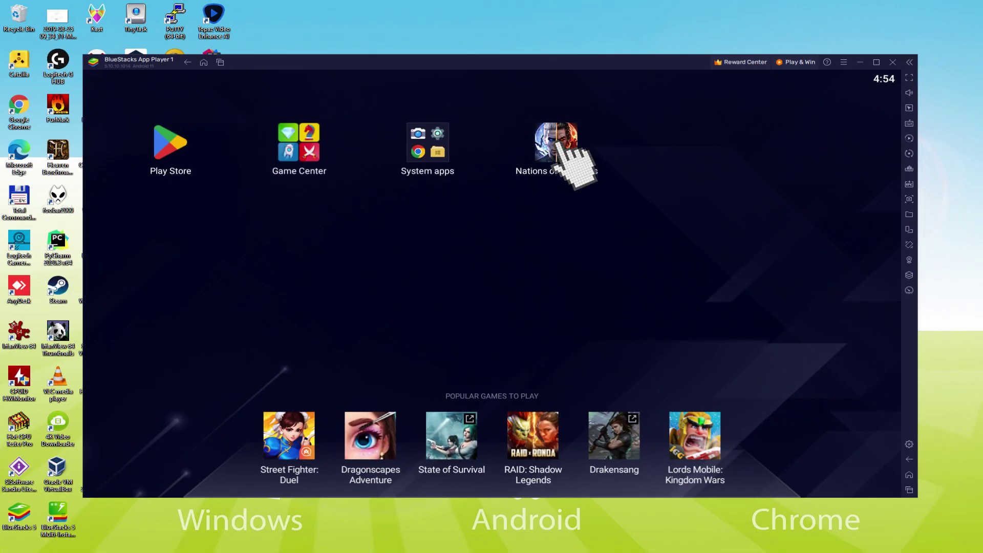
{"action": "left_click", "coordinate": [559, 146]}
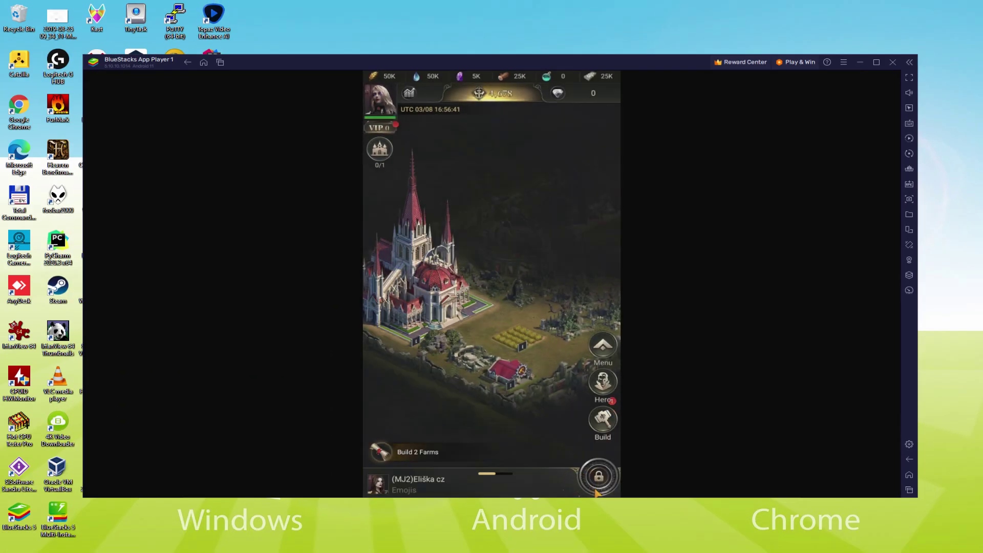
- Harvest the food from the first farm and advance through Lilith's dialogue
{"action": "left_click", "coordinate": [549, 458]}
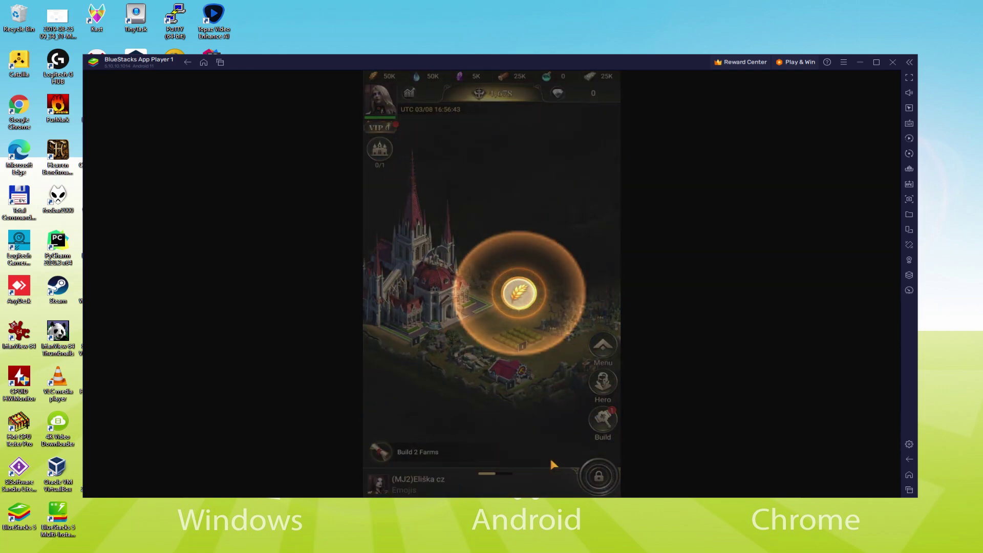
{"action": "left_click", "coordinate": [522, 292]}
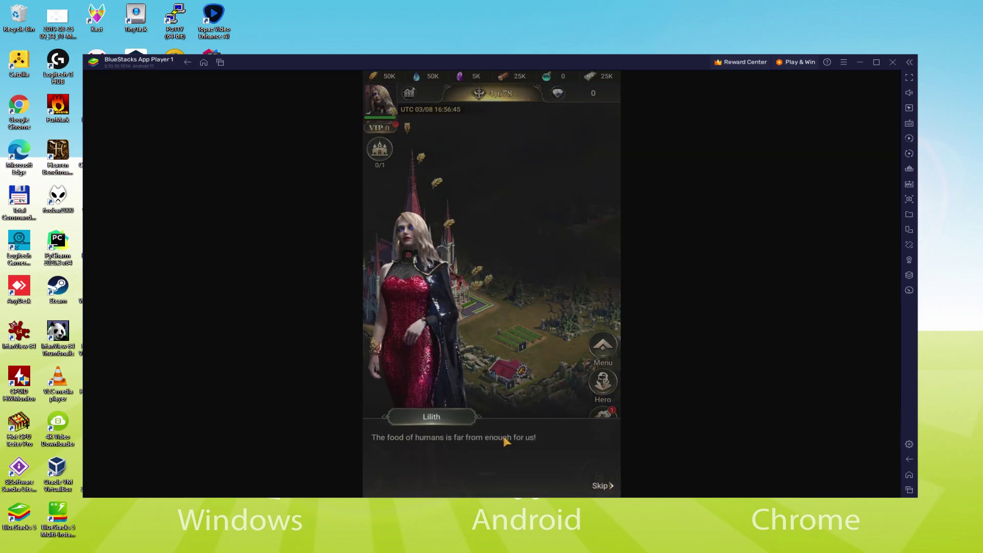
{"action": "left_click", "coordinate": [576, 470]}
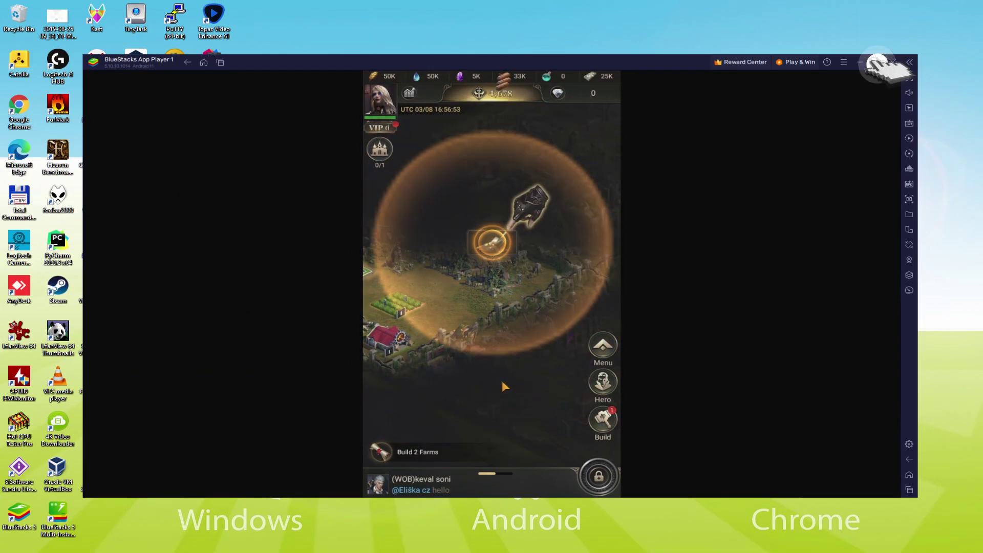
- Maximize the emulator window, clear the marked ruins near the farm, and advance the dialogue
{"action": "left_click", "coordinate": [788, 115]}
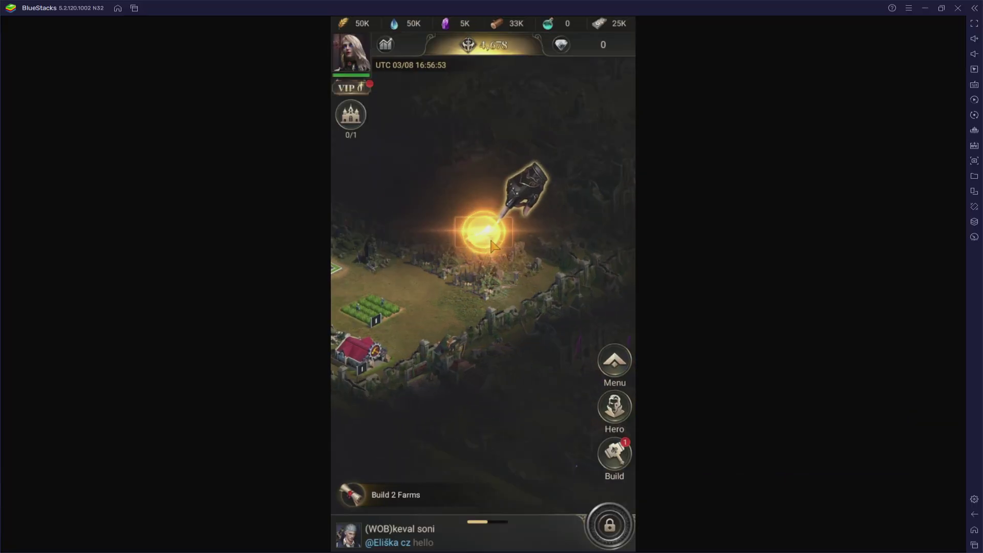
{"action": "left_click", "coordinate": [490, 240]}
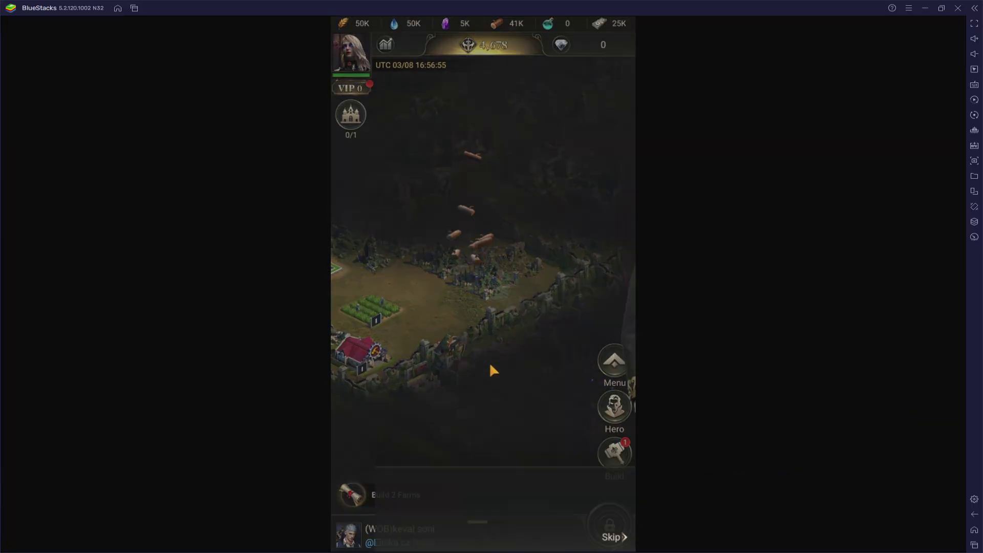
{"action": "left_click", "coordinate": [538, 472]}
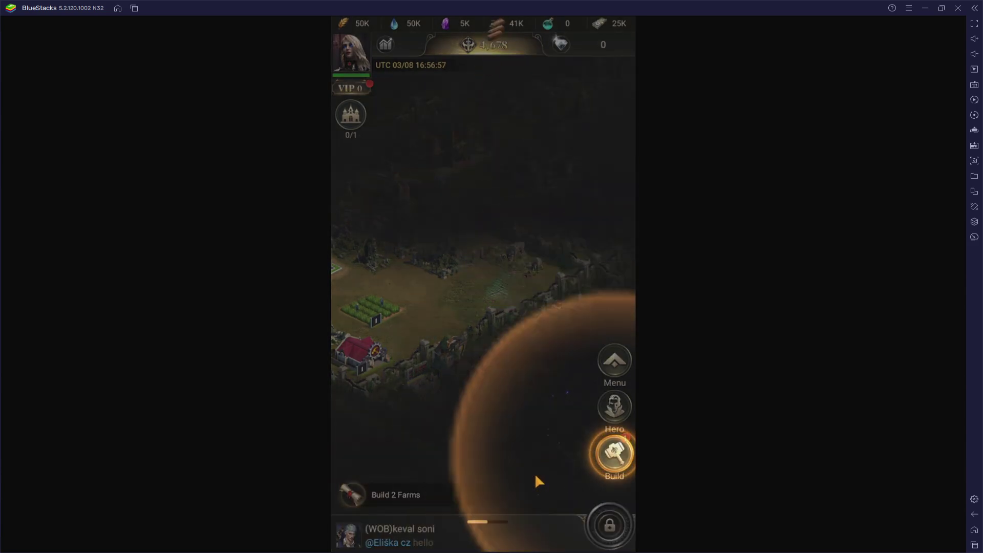
- Build a new farm on the plot beside the existing farm and confirm its placement
{"action": "left_click", "coordinate": [614, 453]}
{"action": "left_click", "coordinate": [417, 492]}
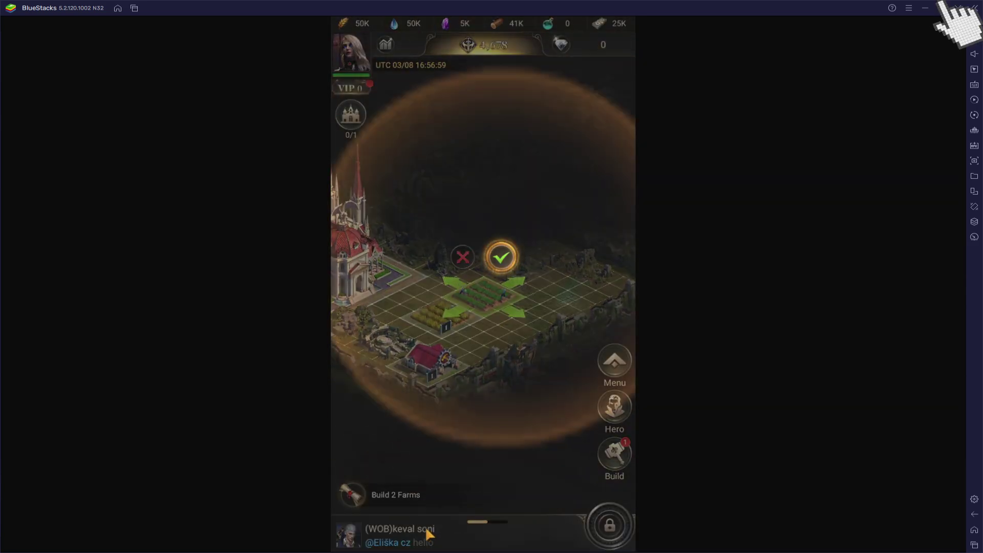
{"action": "left_click", "coordinate": [496, 254]}
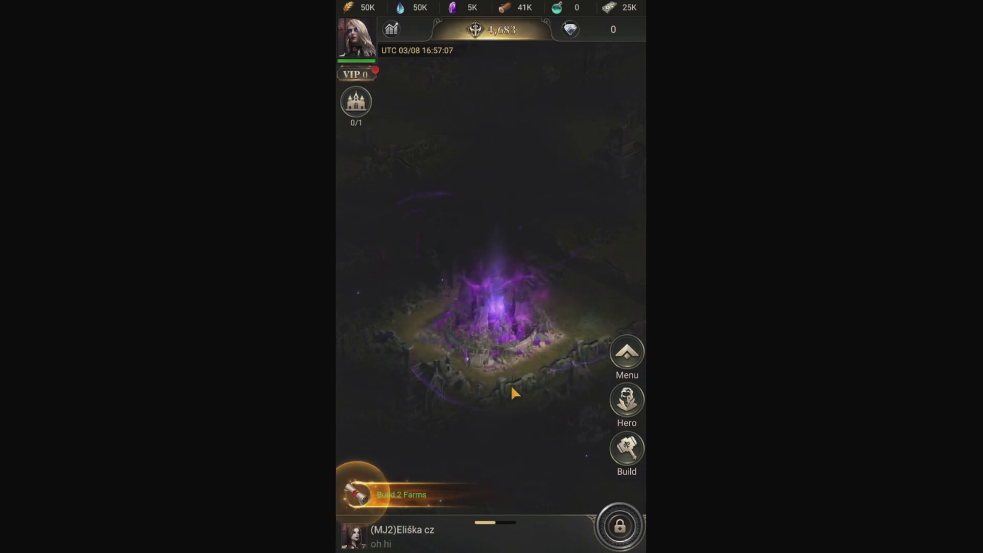
- Advance the dialogue with Cain and claim the Build 2 Farms reward in Chapter 1: The Origin
{"action": "left_click", "coordinate": [500, 476]}
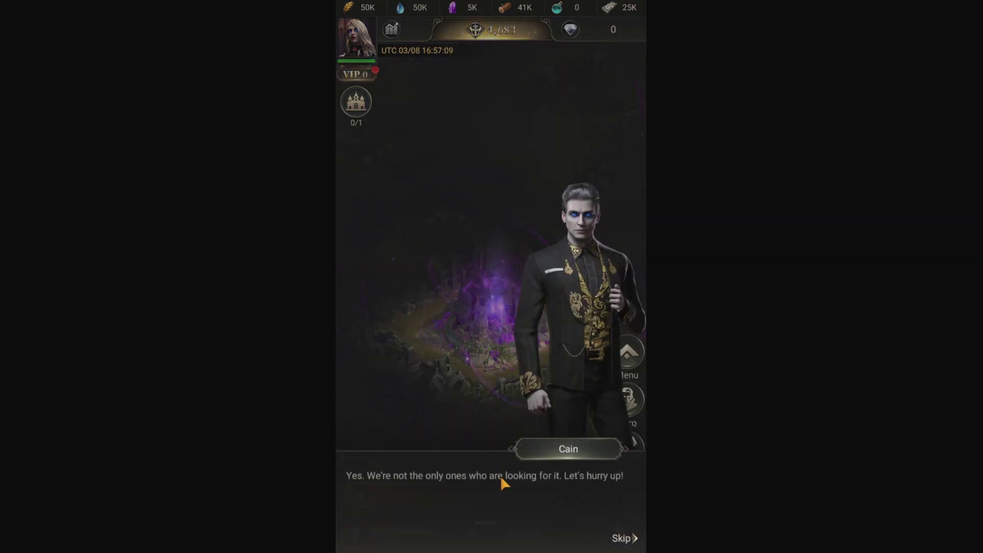
{"action": "left_click", "coordinate": [499, 475]}
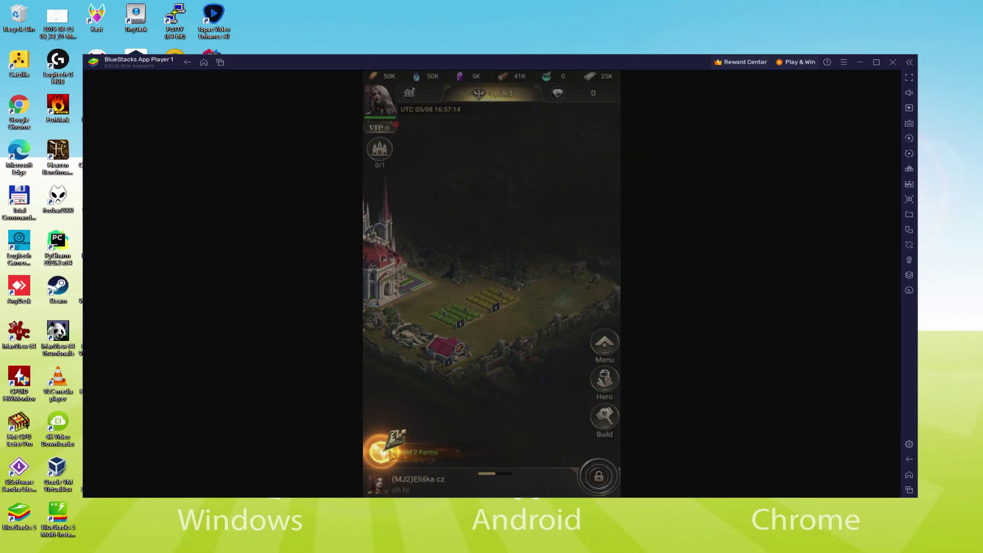
{"action": "left_click", "coordinate": [389, 494]}
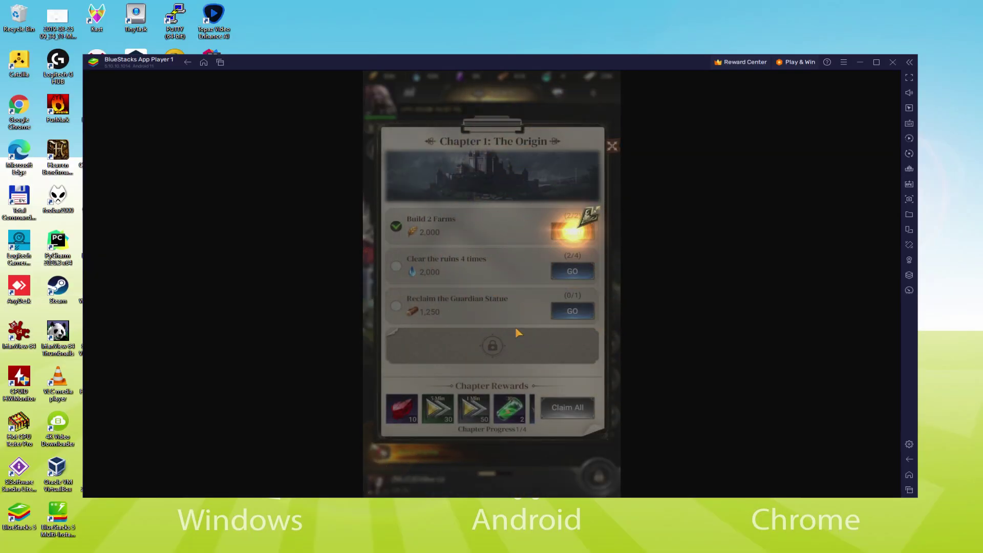
{"action": "left_click", "coordinate": [573, 229]}
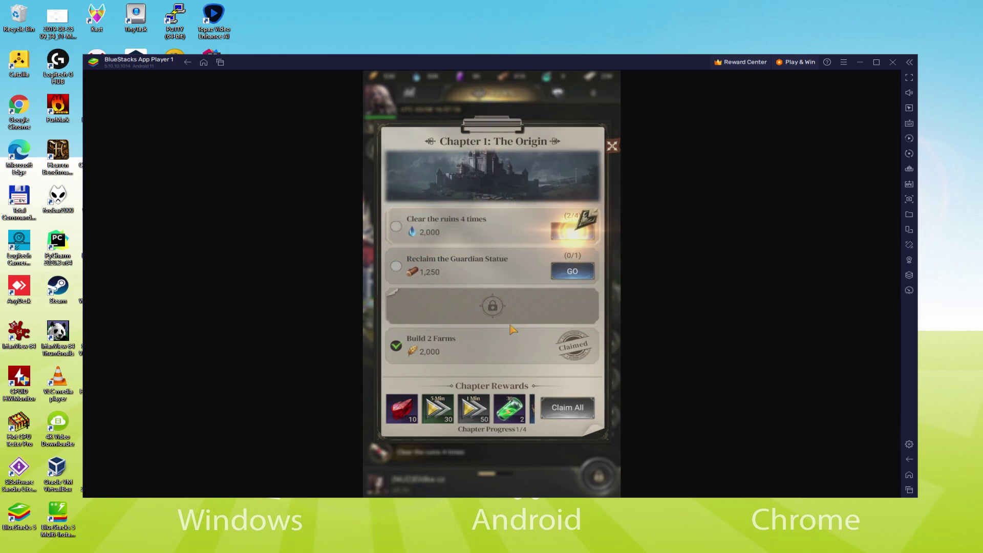
- Close the Chapter 1 window and clear the remaining marked ruins near the farms for the Clear the ruins 4 times quest
{"action": "key", "text": "Escape"}
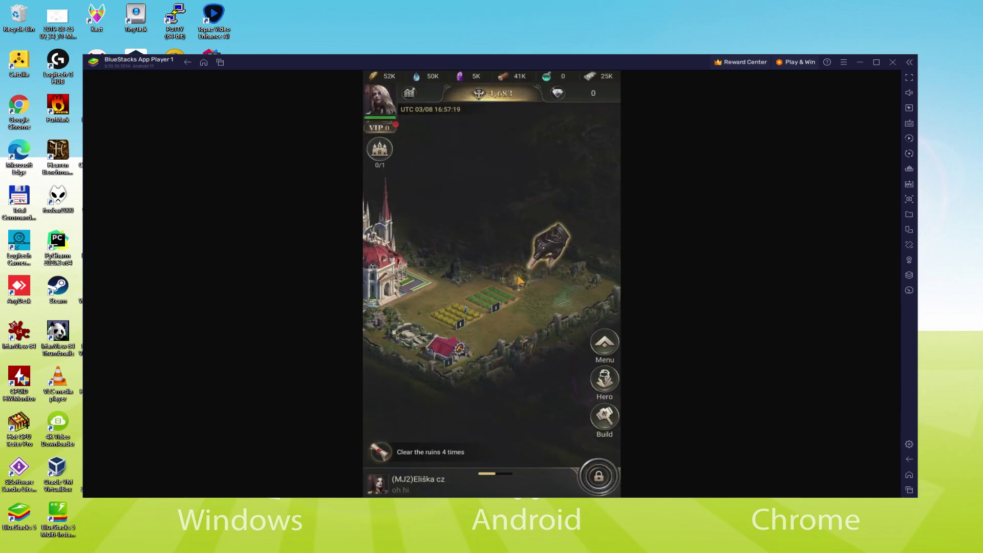
{"action": "left_click", "coordinate": [519, 281]}
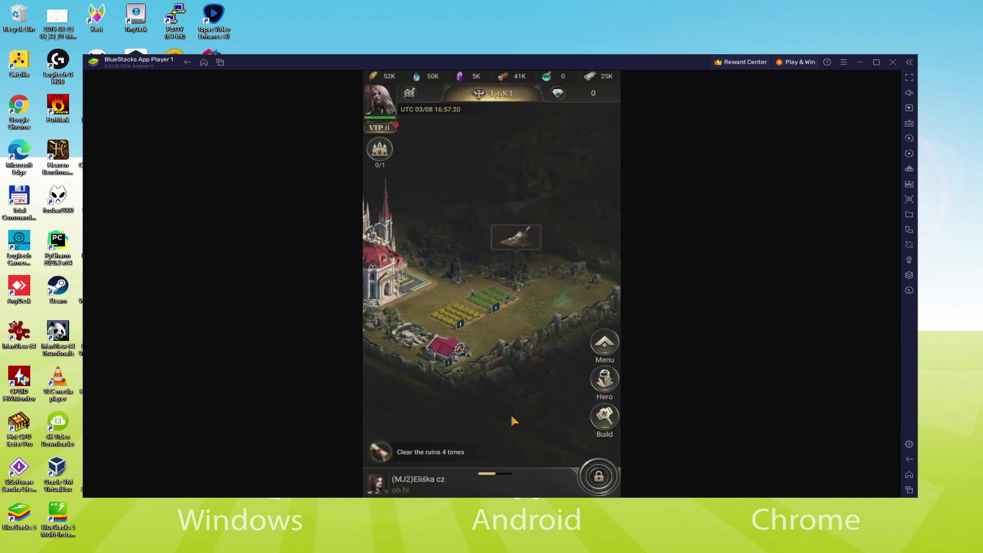
{"action": "left_click", "coordinate": [515, 281]}
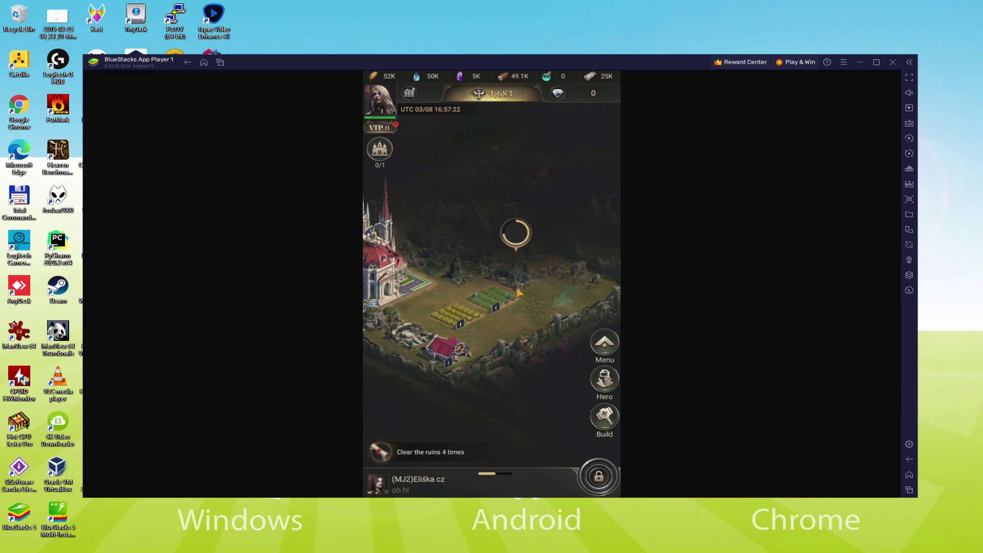
{"action": "left_click", "coordinate": [394, 453]}
{"action": "left_click", "coordinate": [557, 237]}
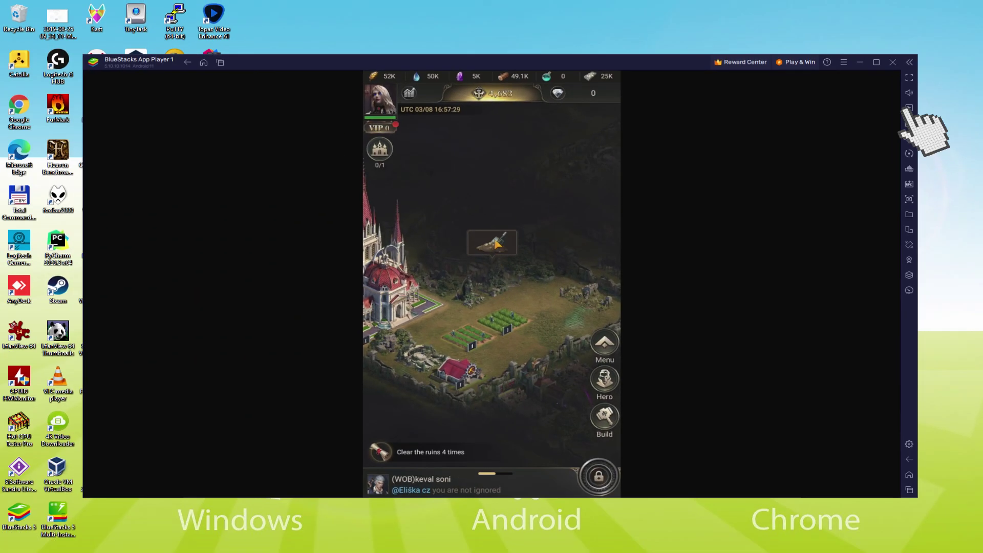
{"action": "left_click", "coordinate": [805, 210]}
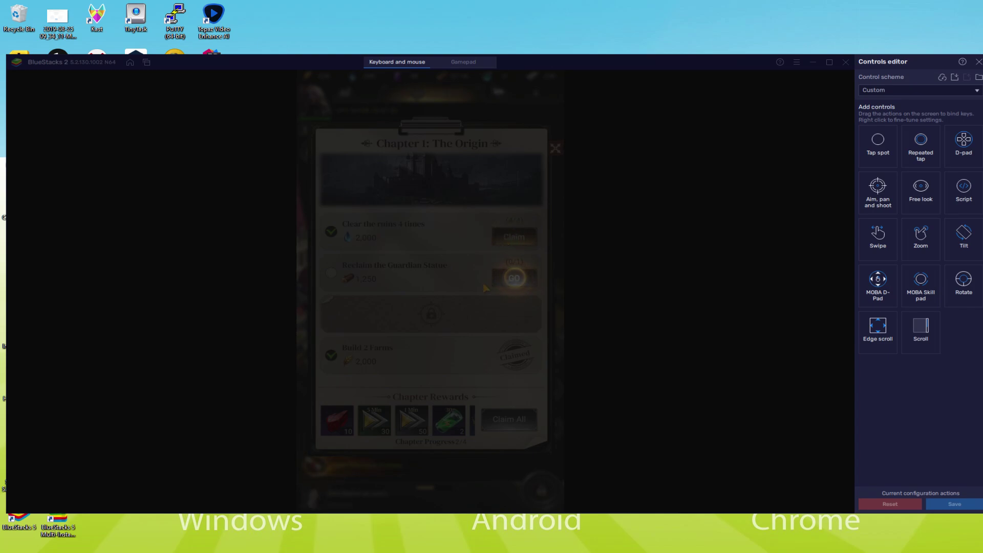
- Go to the Reclaim the Guardian Statue quest, place Cain and the second hero in the formation, start the battle, and advance Alexia's dialogue
{"action": "left_click", "coordinate": [514, 278]}
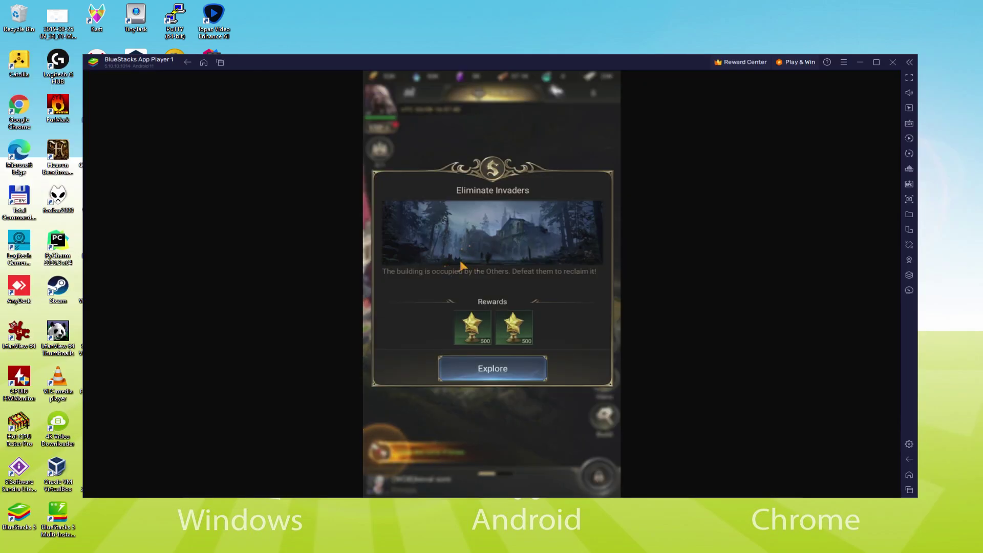
{"action": "left_click", "coordinate": [492, 368]}
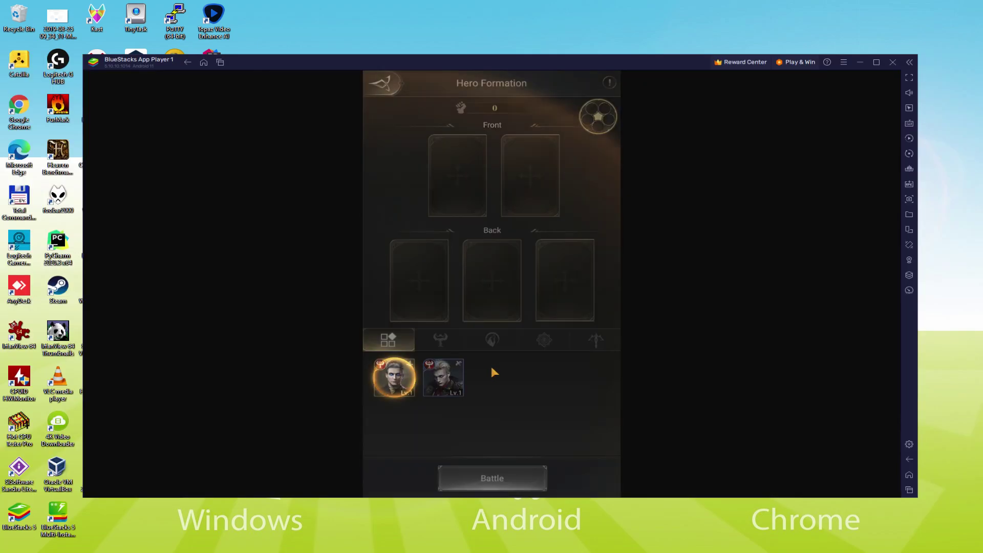
{"action": "left_click", "coordinate": [406, 384]}
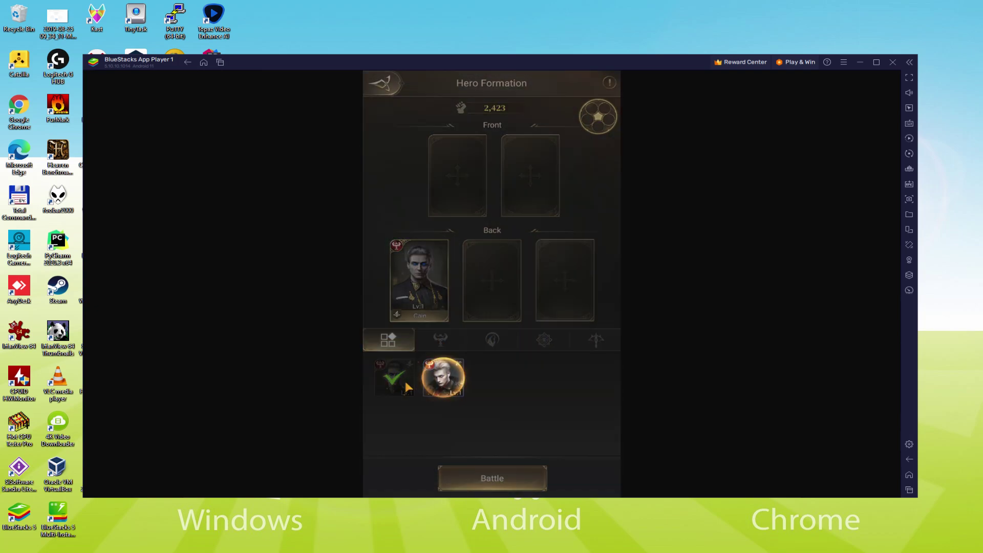
{"action": "left_click", "coordinate": [442, 380]}
{"action": "left_click", "coordinate": [492, 478]}
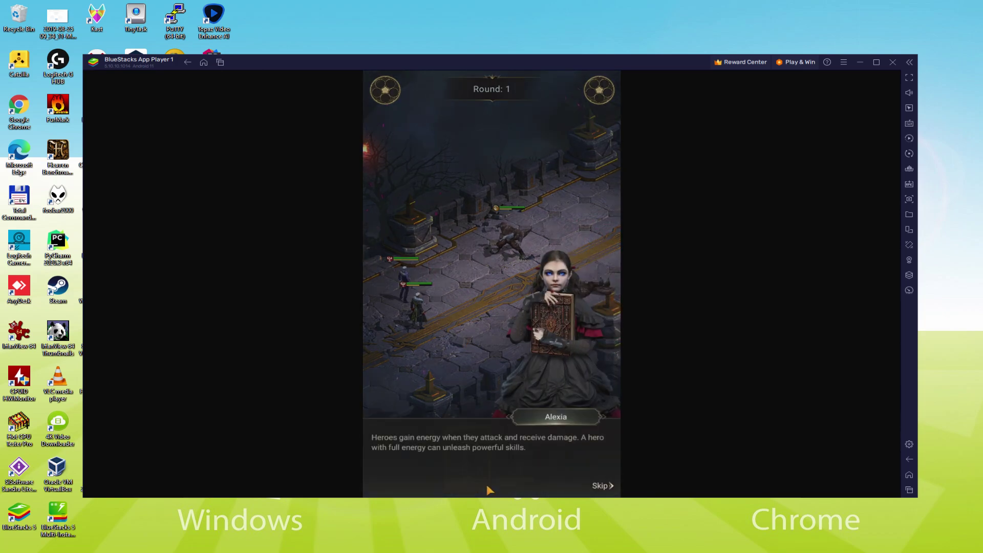
{"action": "left_click", "coordinate": [547, 436]}
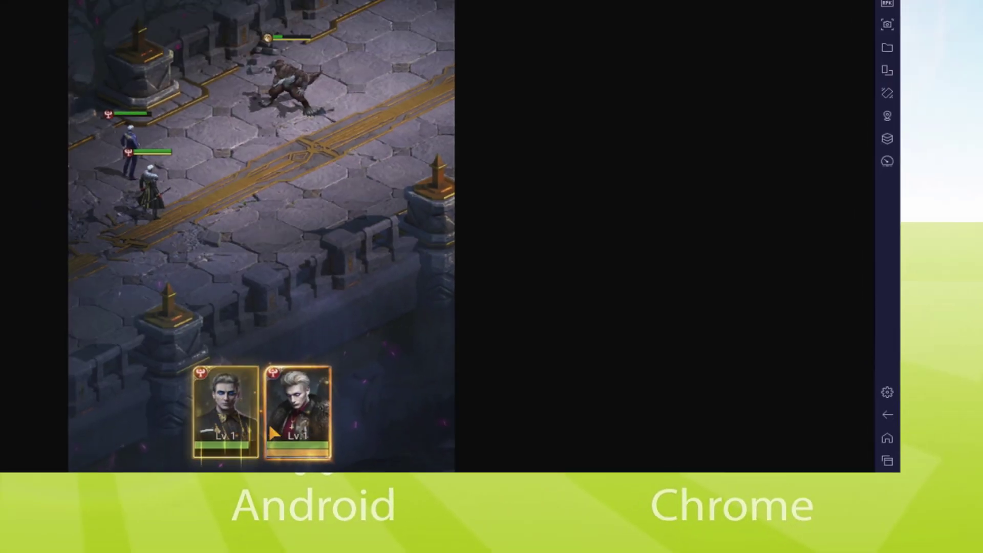
- Claim all Chapter 1: The Origin rewards and dismiss the Congratulations screen
{"action": "left_click", "coordinate": [826, 246]}
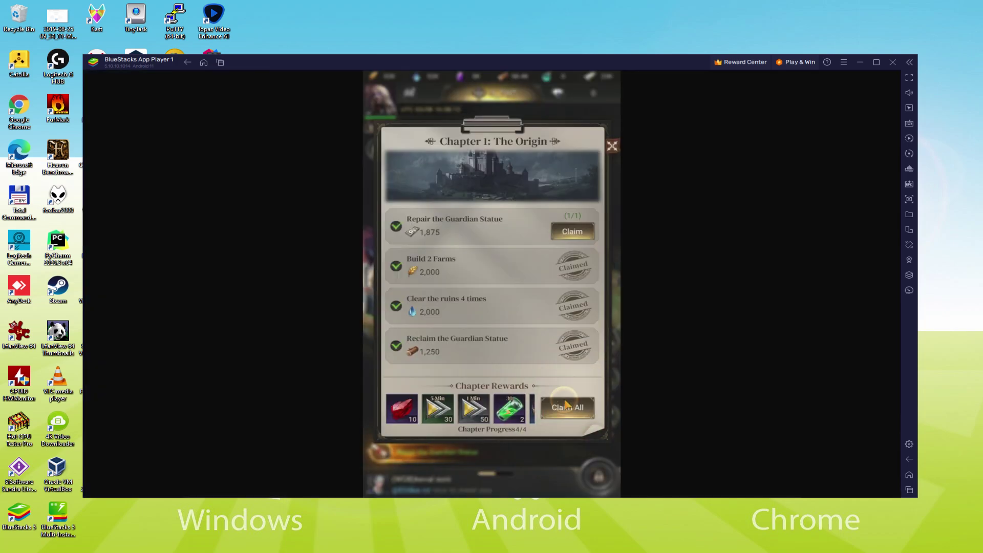
{"action": "left_click", "coordinate": [564, 418]}
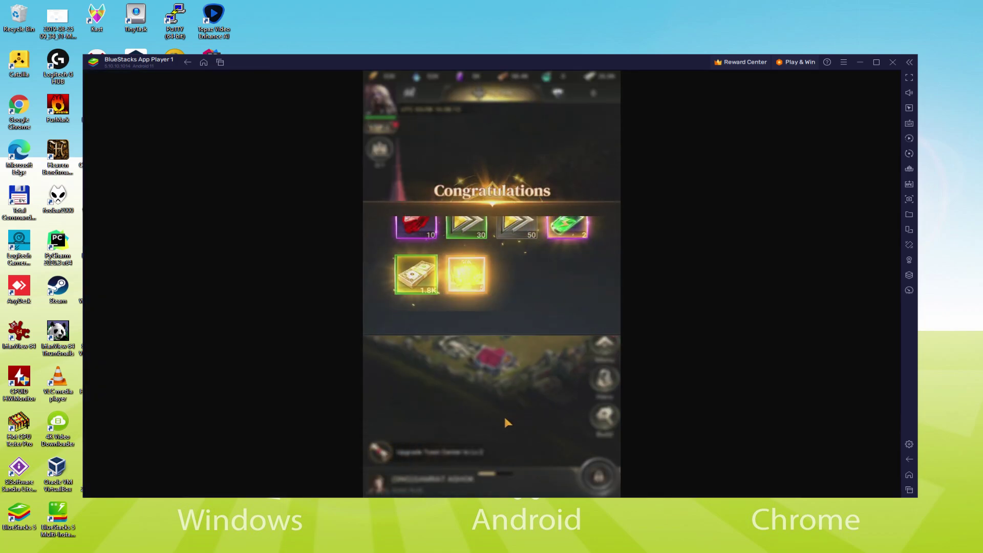
{"action": "left_click", "coordinate": [484, 380]}
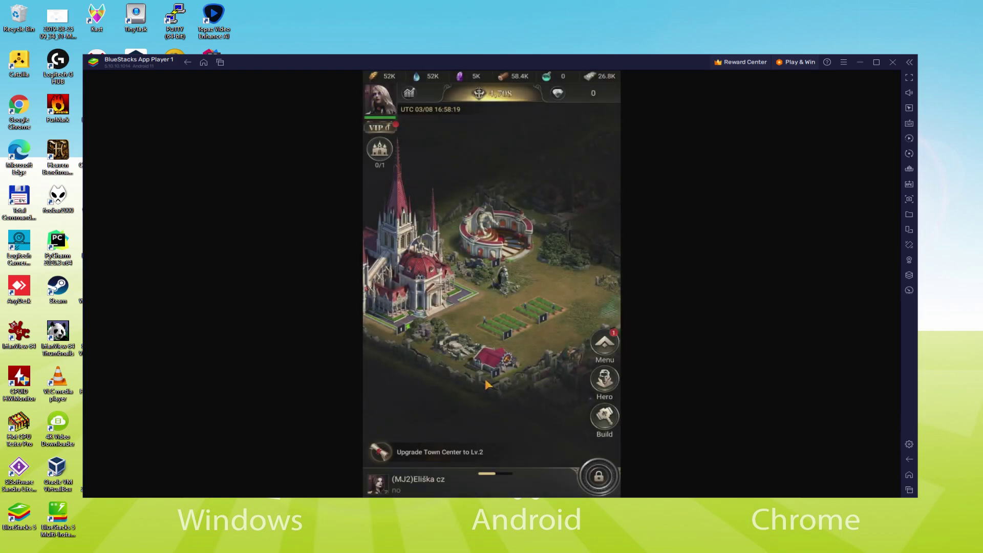
- Upgrade the Town Center to Lv.2 and go to the Clear the ruins 2 times quest
{"action": "left_click", "coordinate": [574, 225]}
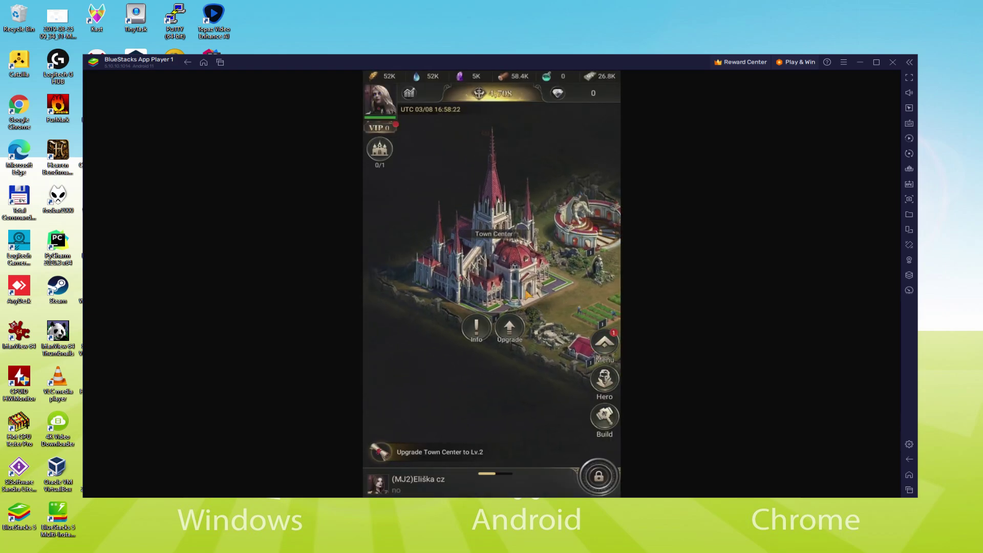
{"action": "left_click", "coordinate": [509, 336]}
{"action": "left_click", "coordinate": [563, 473]}
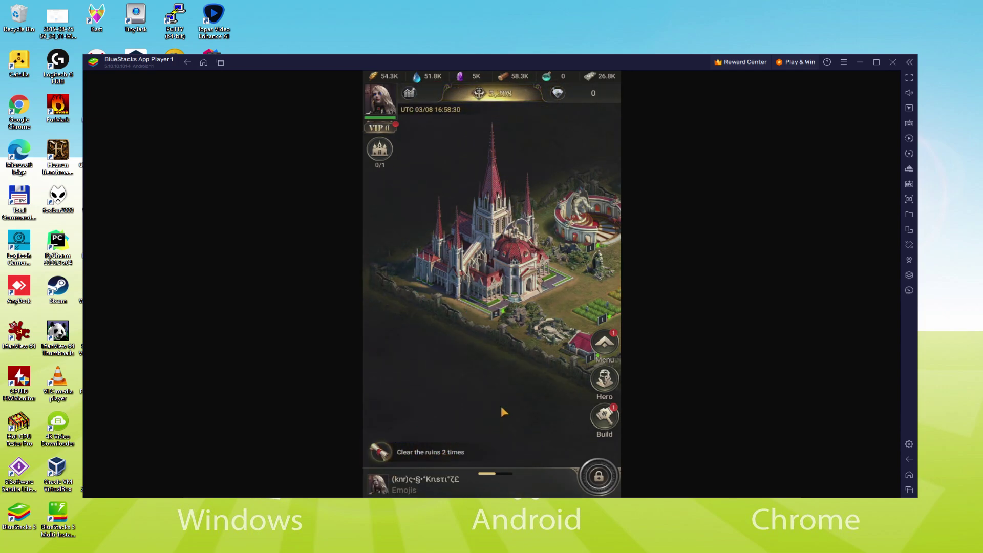
{"action": "left_click", "coordinate": [421, 457]}
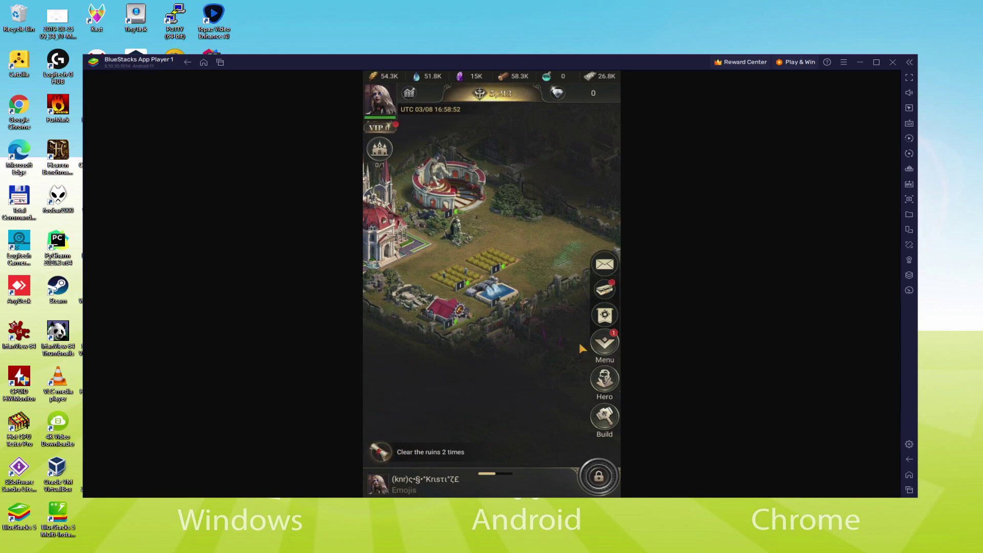
- Use all the food chests in the inventory for 250,000 Food and all five 50,000 Water chests
{"action": "left_click", "coordinate": [589, 346]}
{"action": "left_click", "coordinate": [397, 155]}
{"action": "left_click", "coordinate": [504, 248]}
{"action": "left_click", "coordinate": [508, 348]}
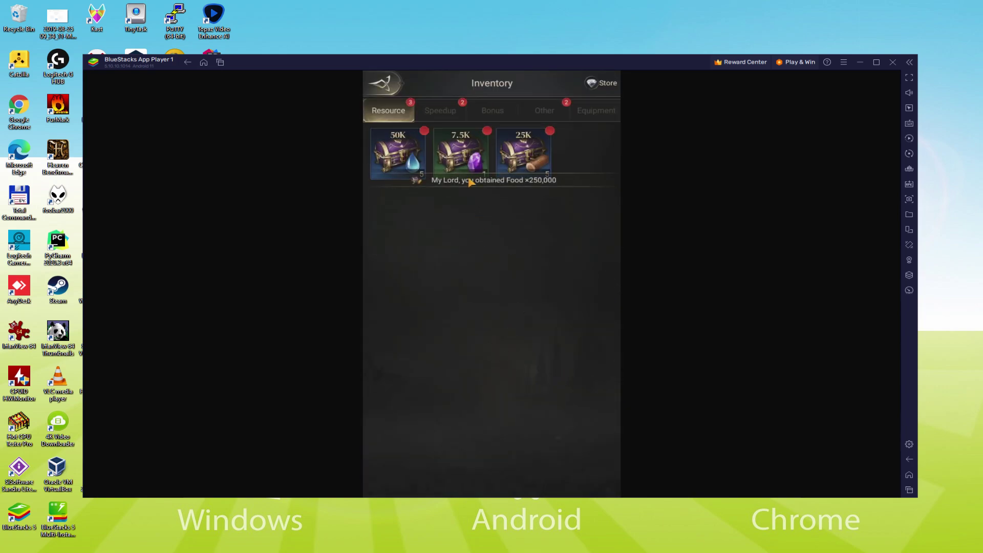
{"action": "left_click", "coordinate": [399, 160]}
{"action": "left_click", "coordinate": [491, 253]}
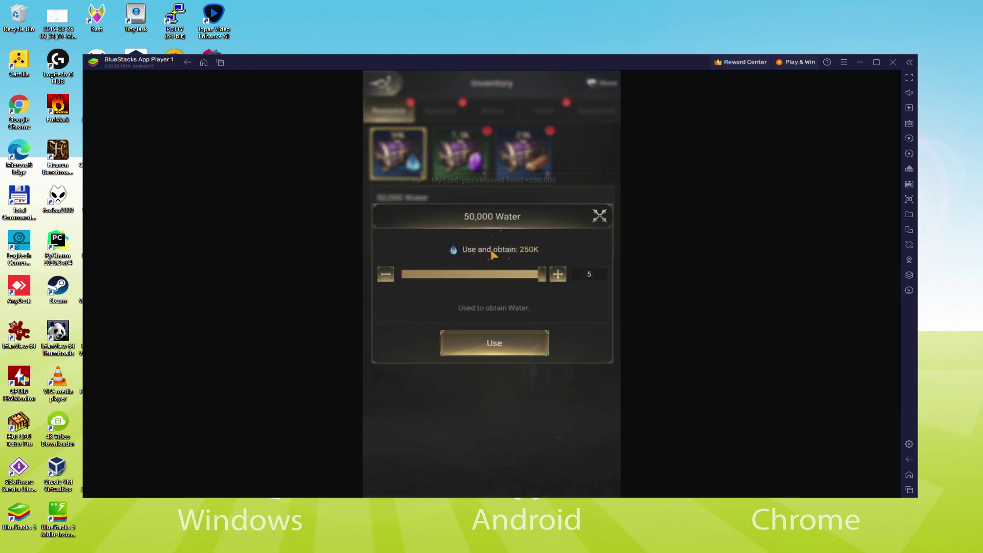
{"action": "left_click", "coordinate": [510, 342]}
- Use the 7,500 Crystals chest and all the 25,000 Wood chests, and return to the city
{"action": "left_click", "coordinate": [394, 157]}
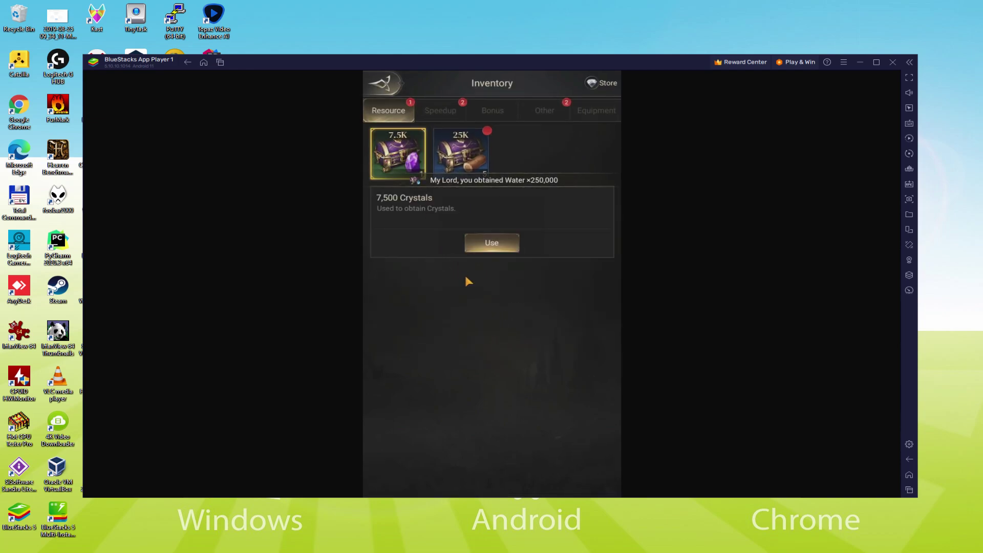
{"action": "left_click", "coordinate": [492, 243]}
{"action": "left_click", "coordinate": [398, 153]}
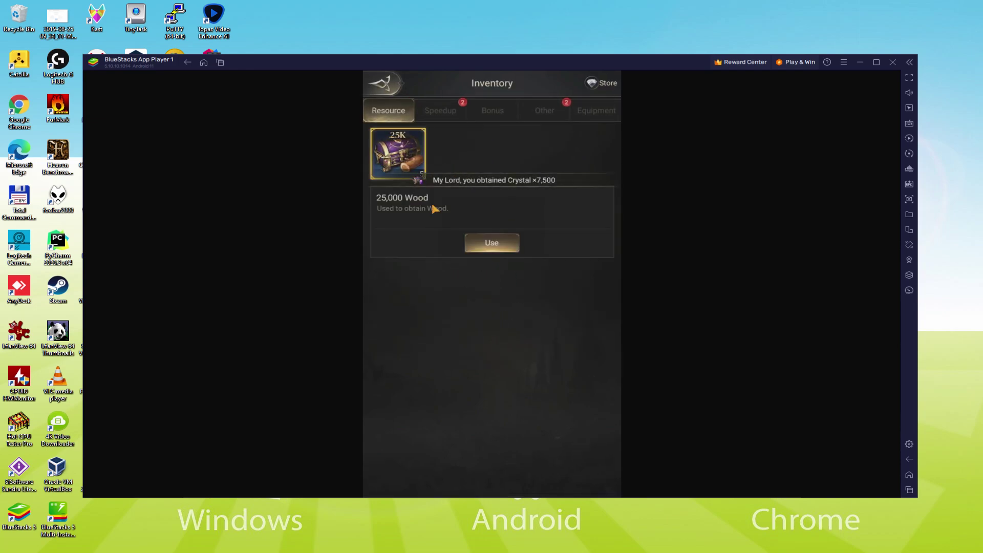
{"action": "left_click", "coordinate": [484, 243]}
{"action": "left_click", "coordinate": [504, 344]}
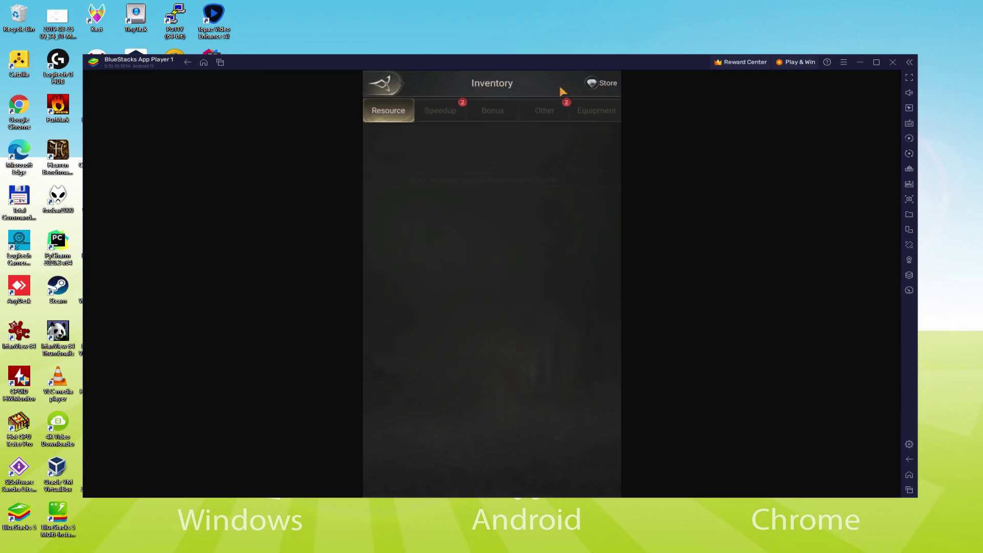
{"action": "left_click", "coordinate": [389, 84]}
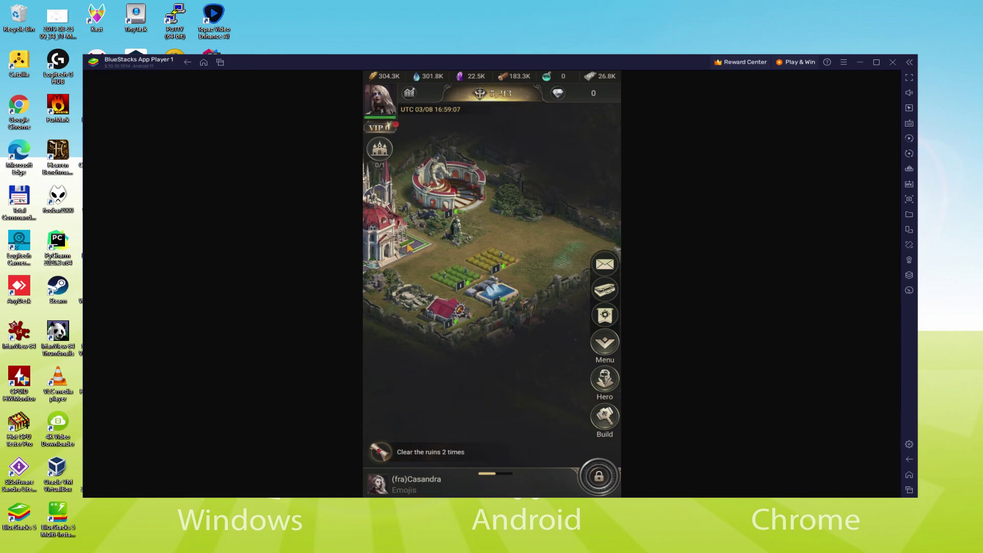
- Clear the ruins beside the round red-and-white building for the Clear the ruins 2 times quest
{"action": "left_click", "coordinate": [434, 455]}
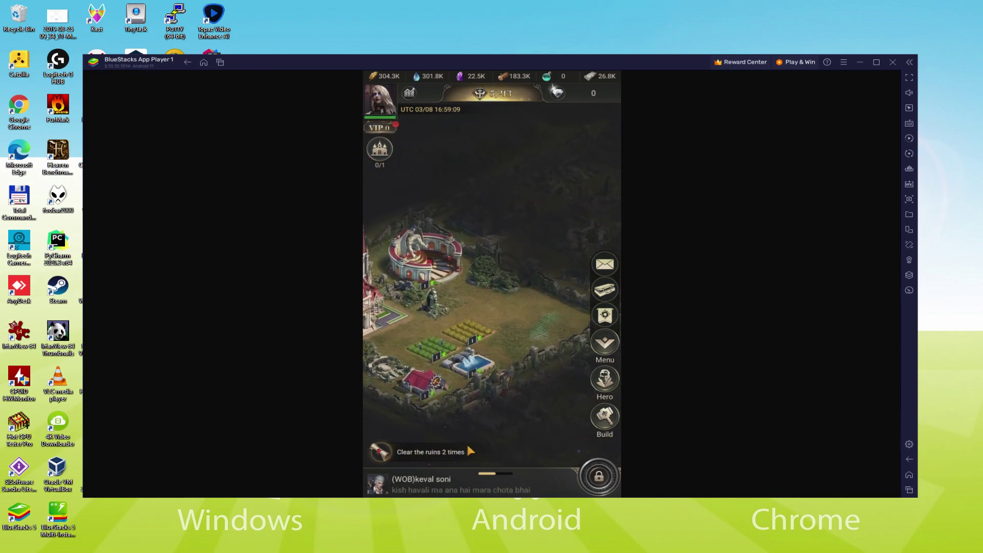
{"action": "left_click", "coordinate": [503, 304]}
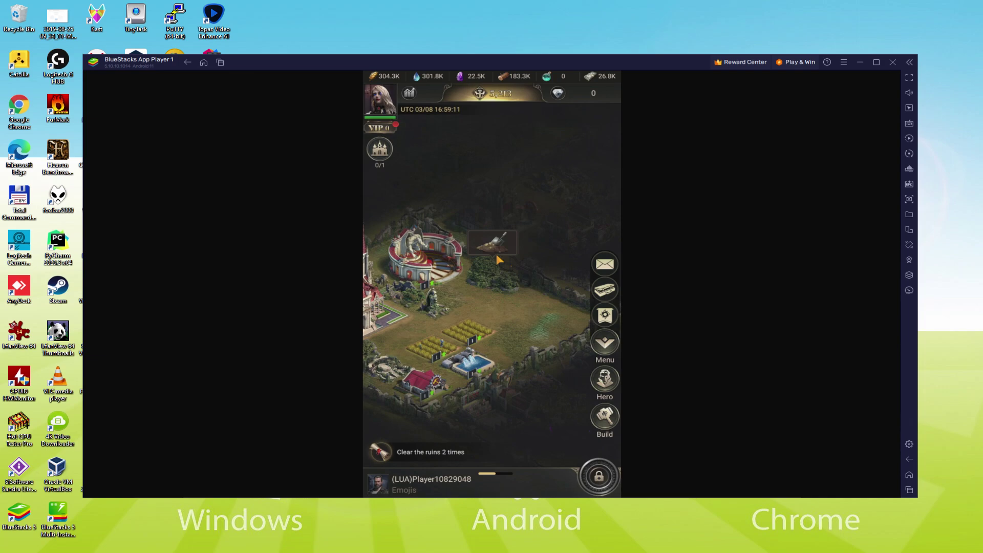
{"action": "left_click", "coordinate": [428, 449]}
- Advance Alexia's dialogue, explore the first marked invader site, and start the Eliminate Invaders battle
{"action": "left_click", "coordinate": [457, 438]}
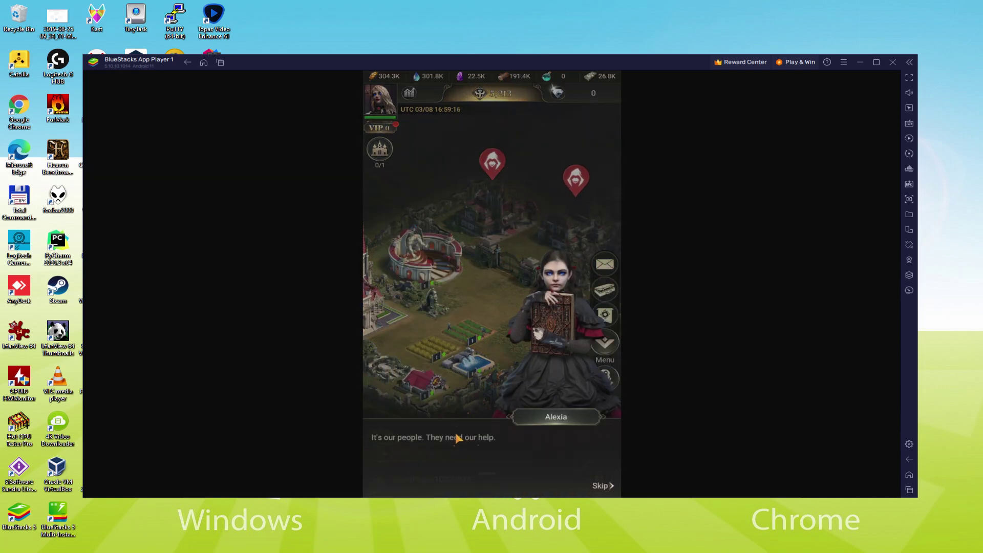
{"action": "left_click", "coordinate": [493, 433]}
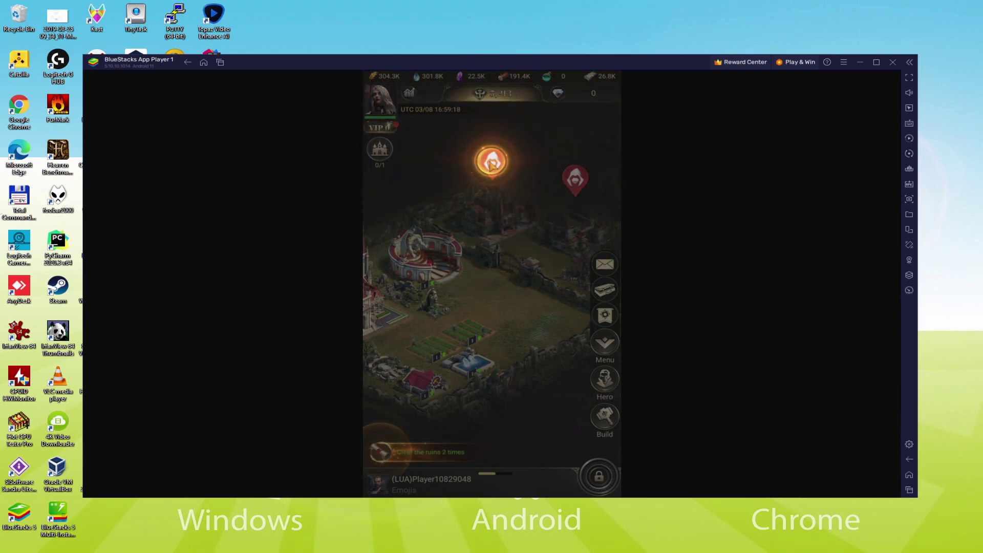
{"action": "left_click", "coordinate": [488, 217]}
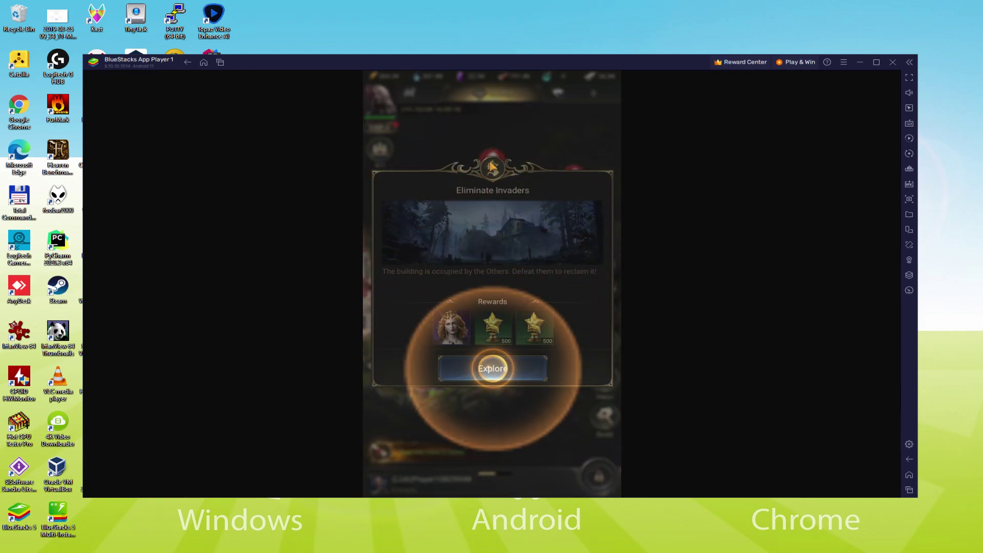
{"action": "left_click", "coordinate": [492, 368]}
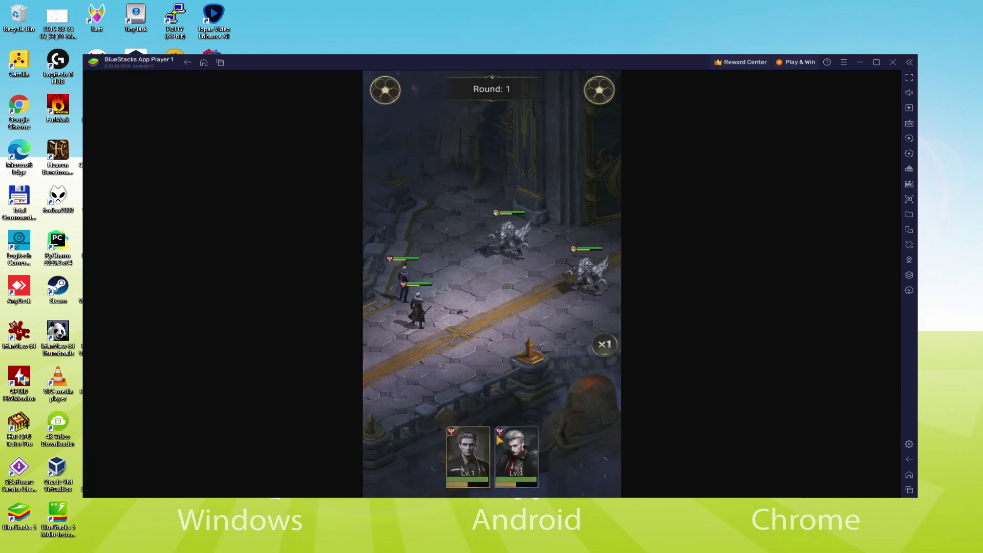